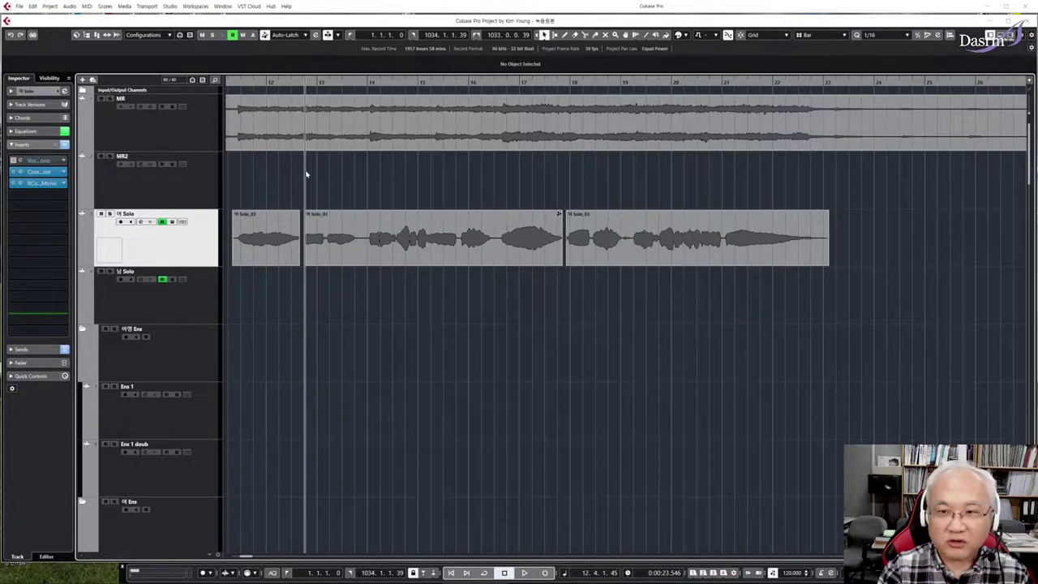
Zoom the timeline out horizontally to show the whole song, and back in around the solo vocal events near bars 11 to 23
key("g")
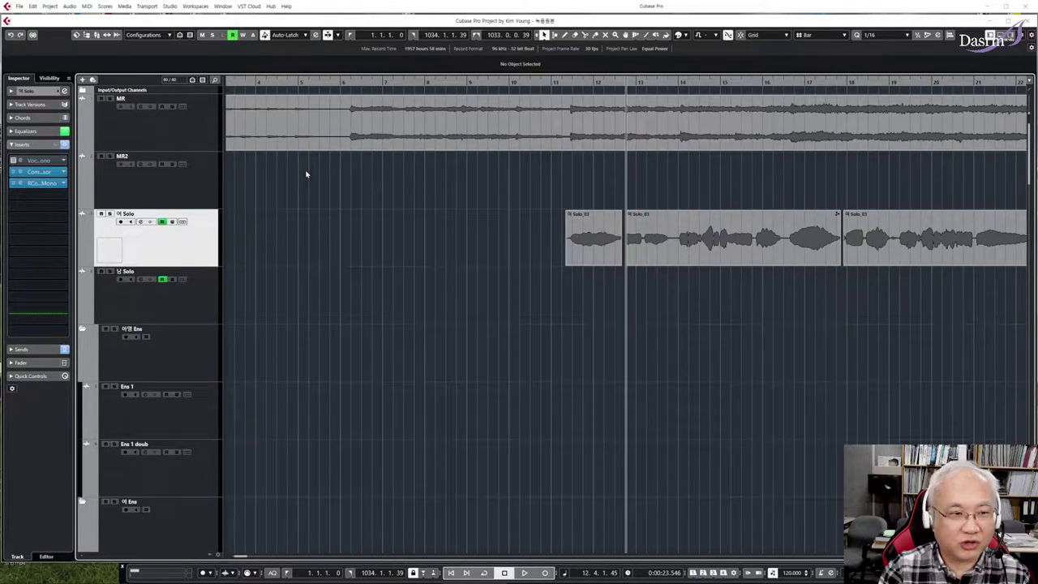
key("g")
key("g")
key("g")
key("g")
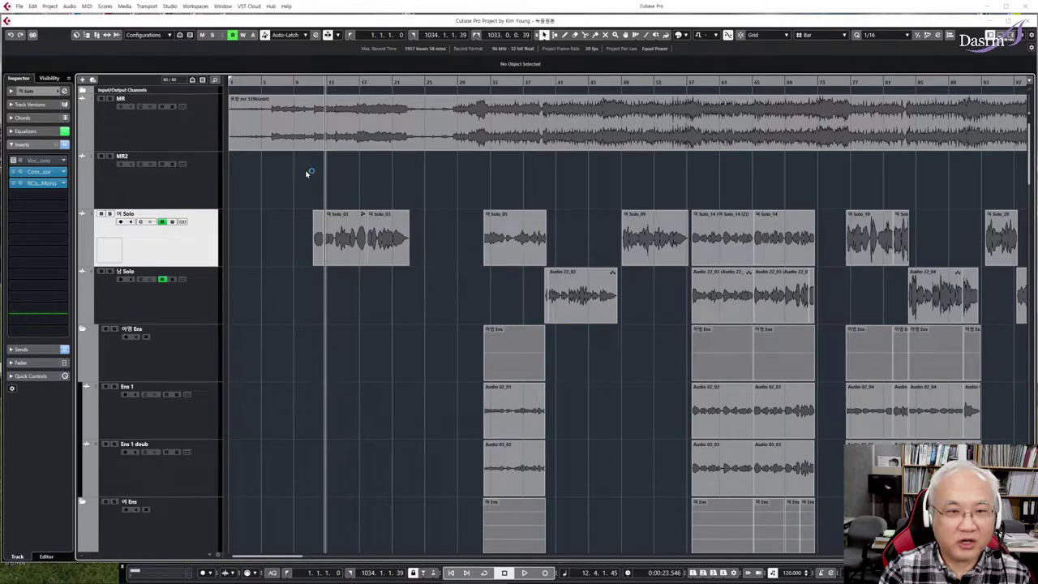
key("h")
key("h")
key("h")
key("h")
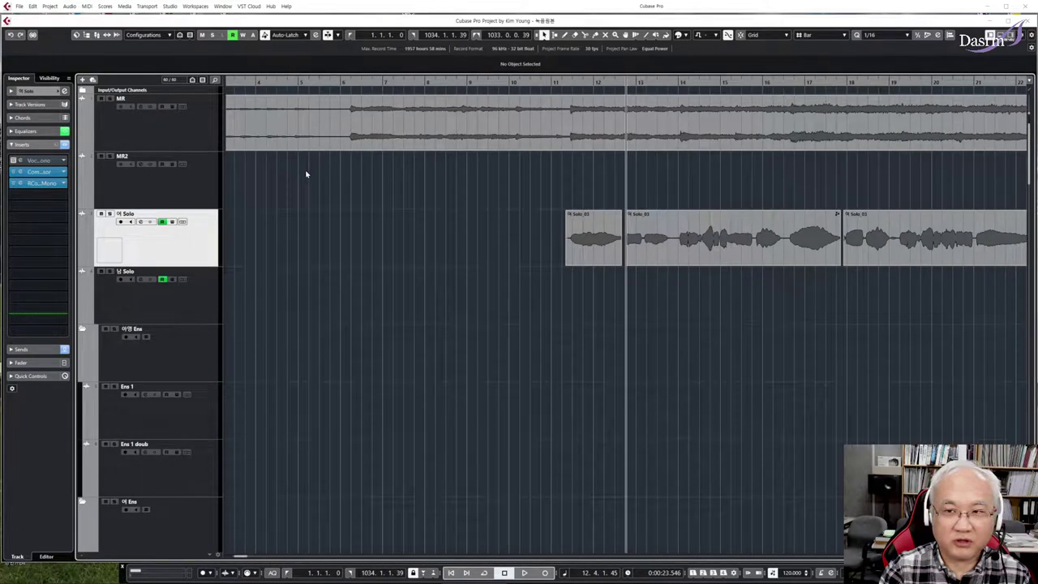
key("g")
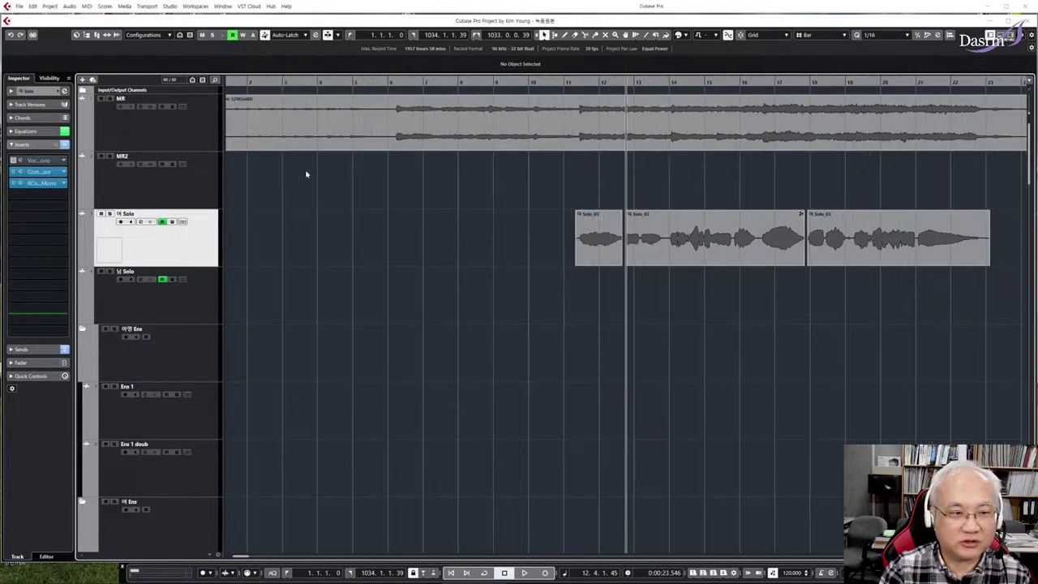
key("h")
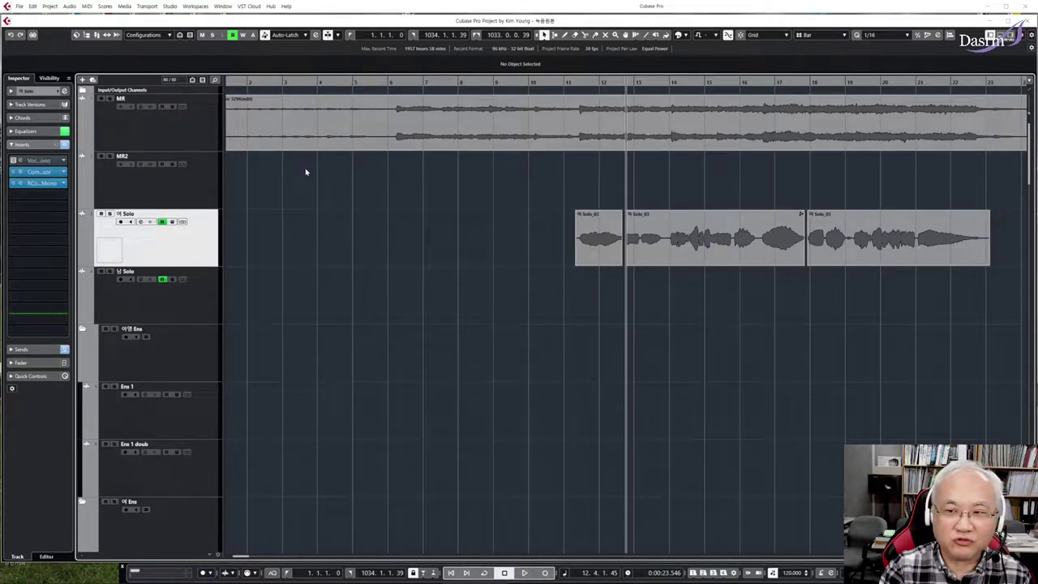
scroll(309, 178, "right", 5)
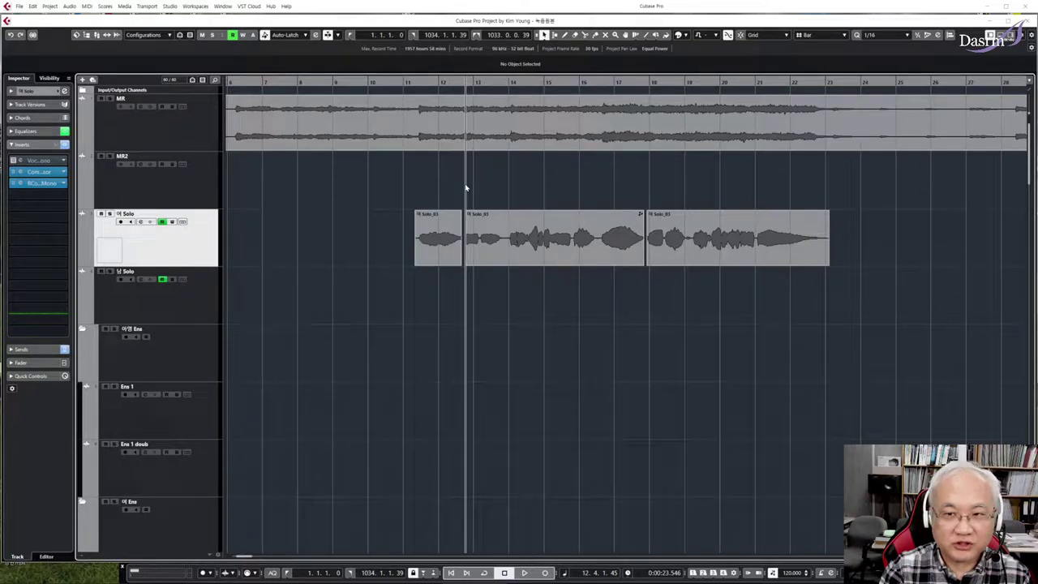
Shrink the height of all tracks to show more of the track list, and enlarge the tracks again with vertical zoom
key("shift+g")
key("shift+g")
key("shift+g")
key("shift+g")
key("shift+g")
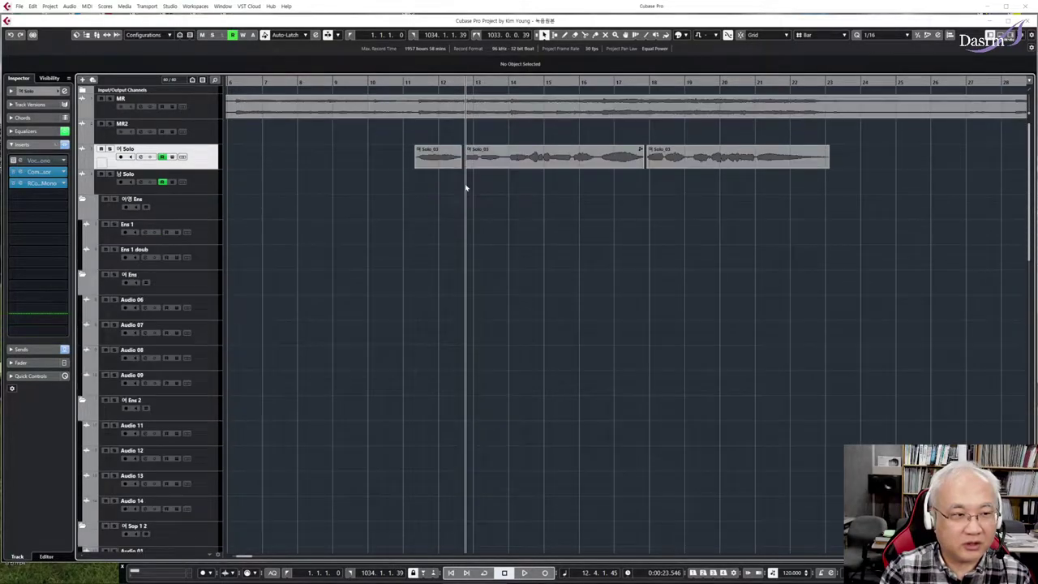
key("shift+g")
key("shift+h")
key("shift+h")
key("shift+h")
key("shift+h")
key("shift+h")
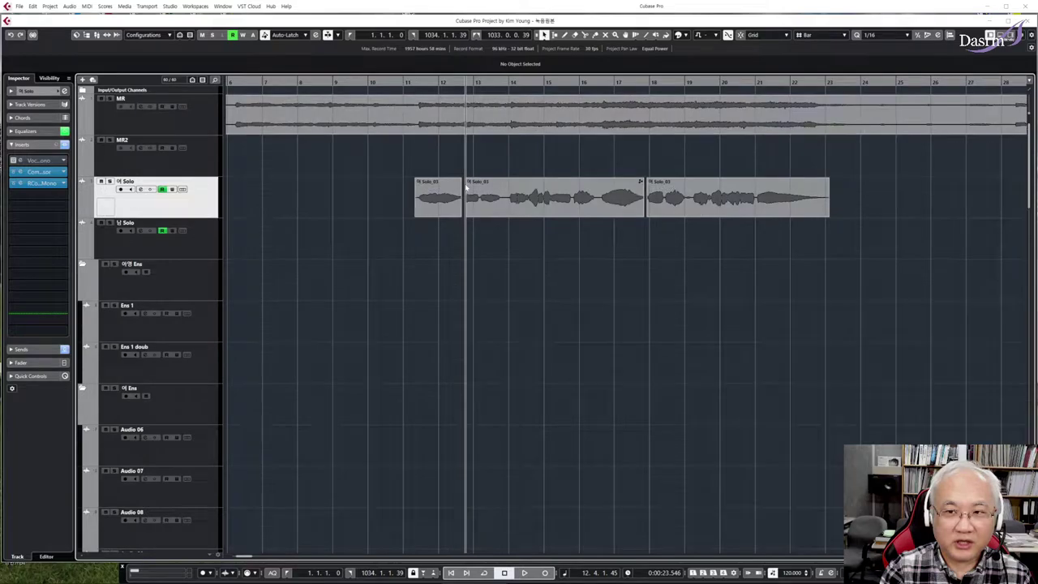
key("shift+h")
key("shift+g")
key("shift+g")
key("shift+g")
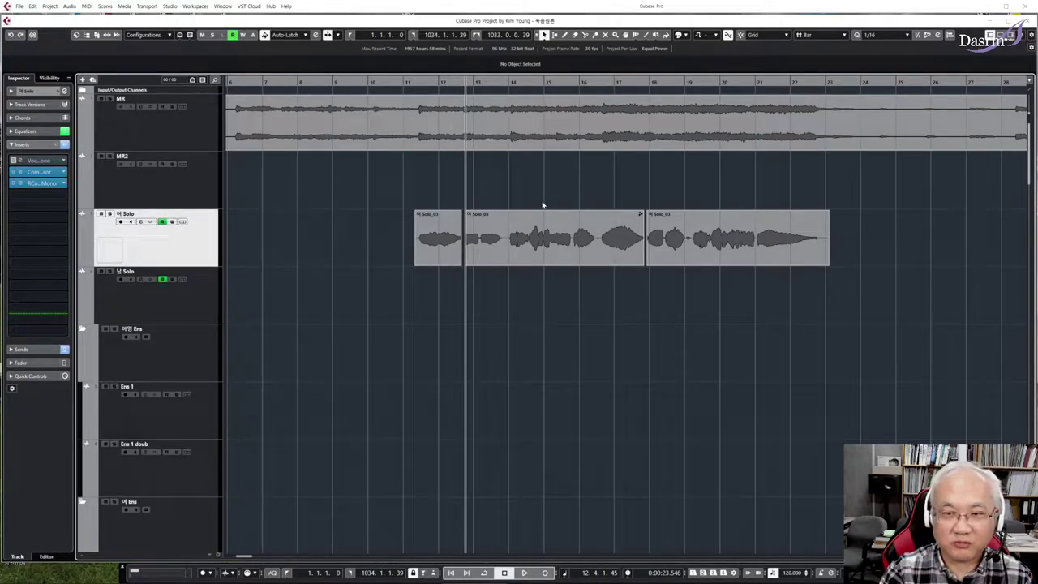
key("shift+g")
key("shift+g")
key("shift+g")
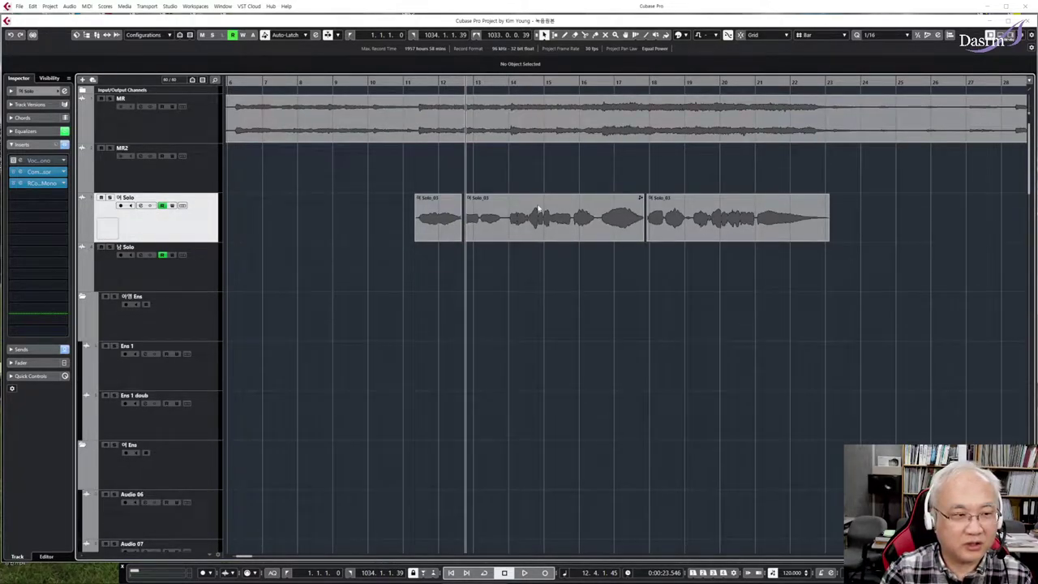
key("shift+h")
key("shift+h")
key("shift+h")
key("shift+g")
key("shift+g")
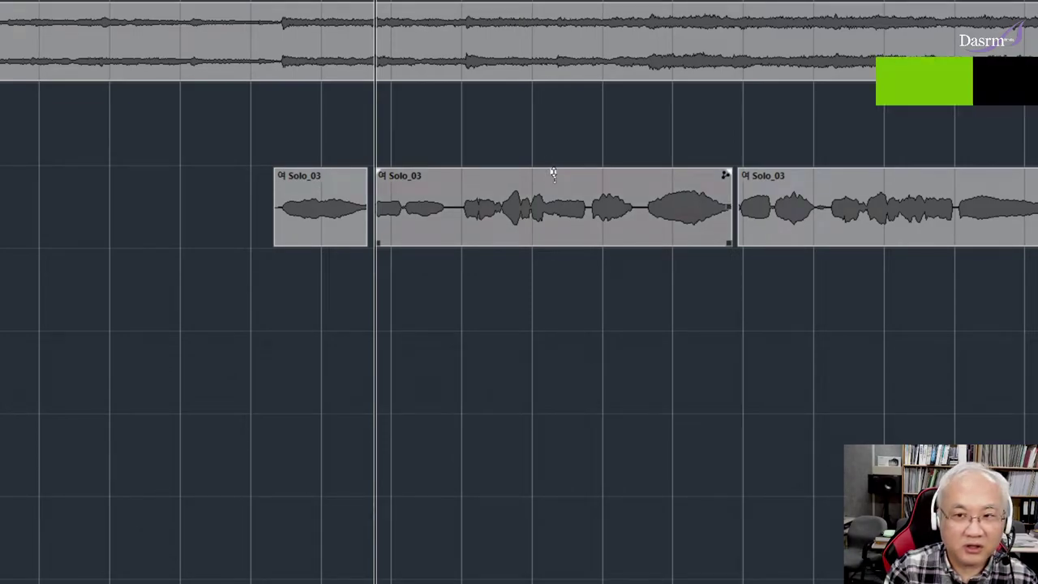
mouse_move(552, 171)
left_mouse_down()
mouse_move(555, 111)
mouse_move(556, 190)
mouse_move(556, 125)
mouse_move(556, 165)
left_mouse_up()
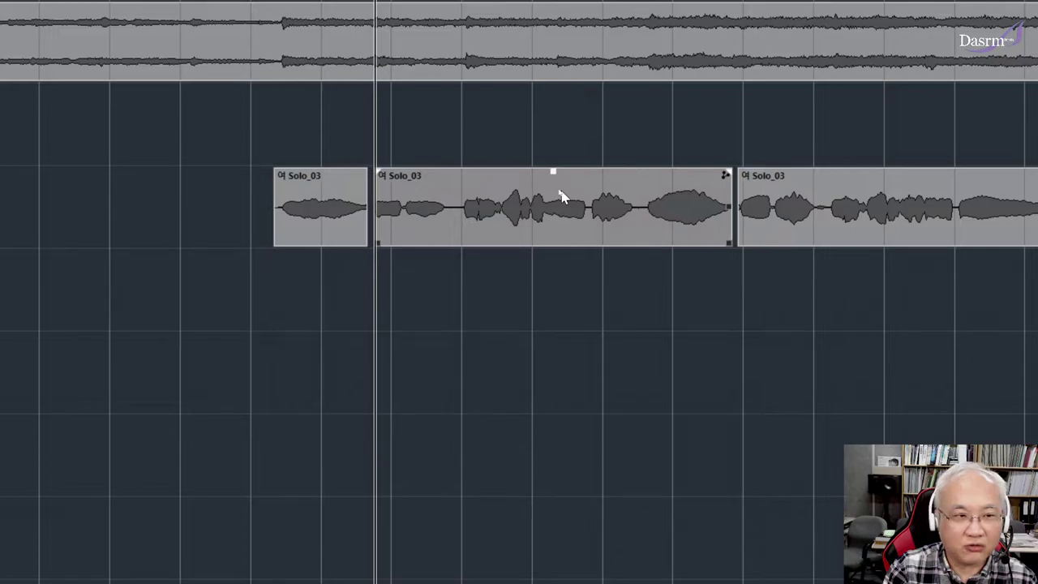
left_click(547, 197)
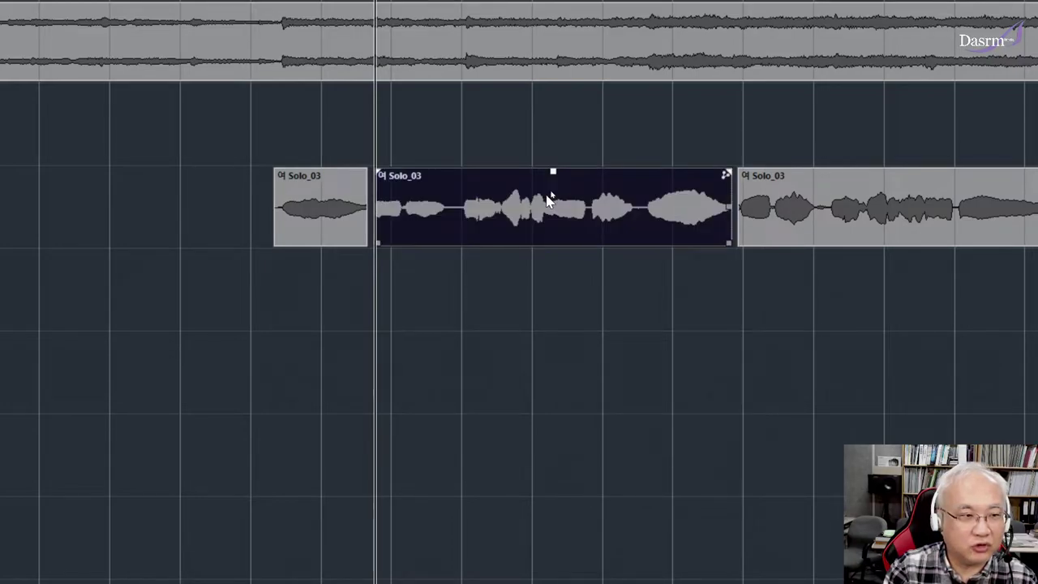
left_click(529, 142)
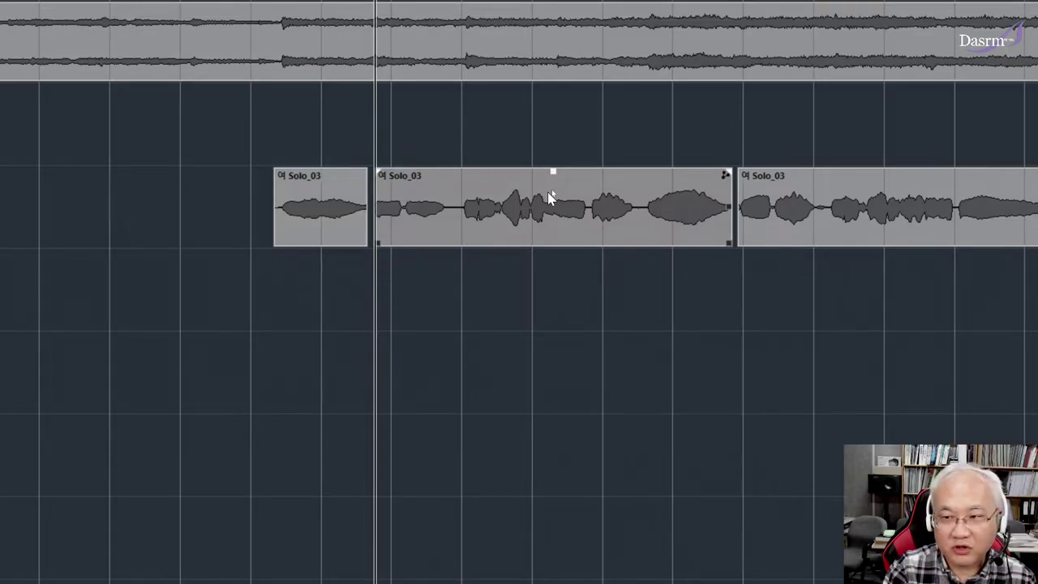
Magnify the waveform display inside the MR and solo vocal events without changing track height, and reduce it to its small size again
key("3")
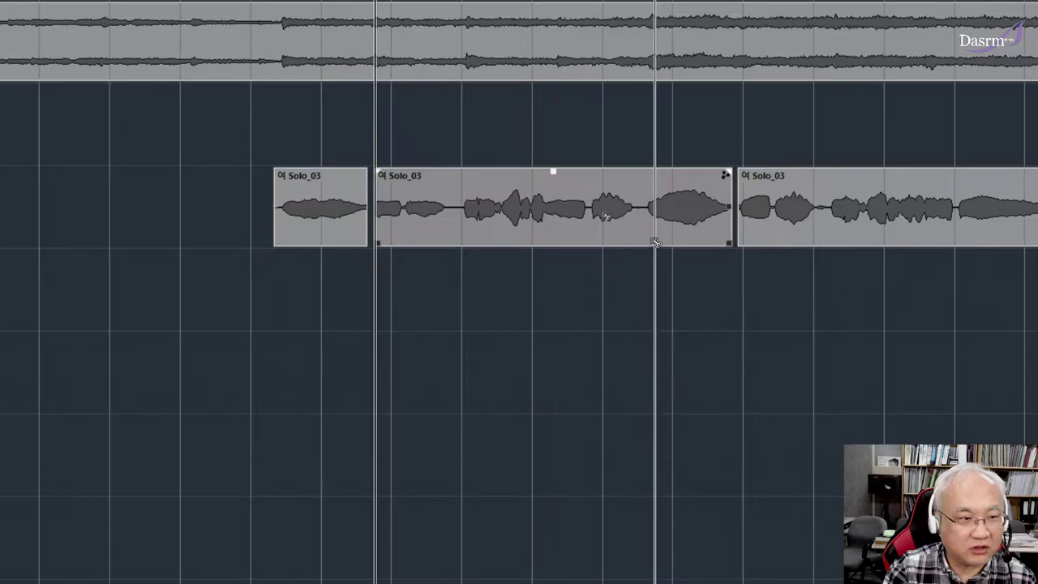
key("shift+h")
key("shift+h")
key("shift+h")
key("shift+h")
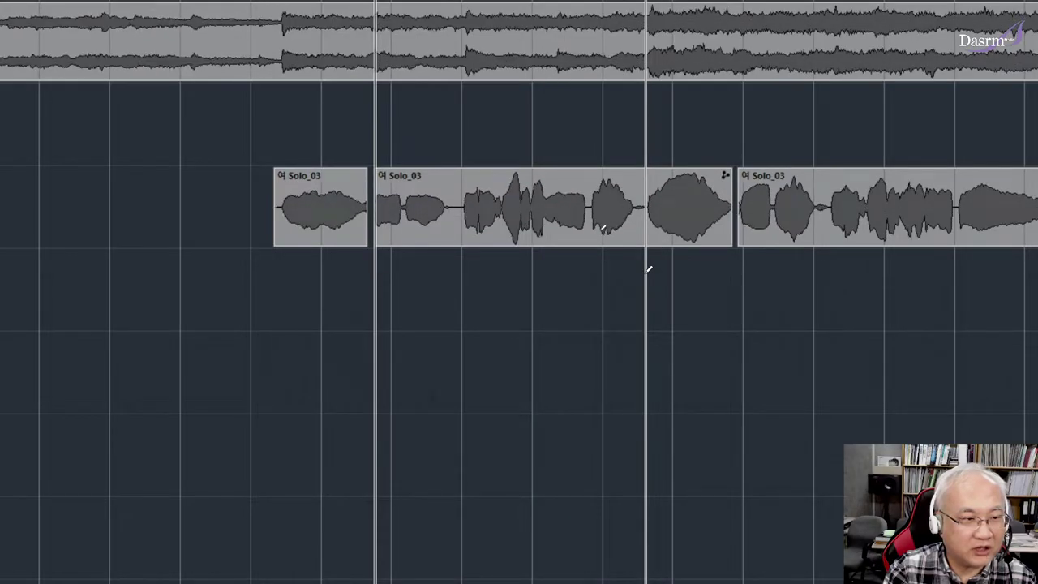
key("shift+g")
key("shift+g")
key("shift+g")
key("shift+h")
key("shift+h")
key("shift+g")
key("shift+g")
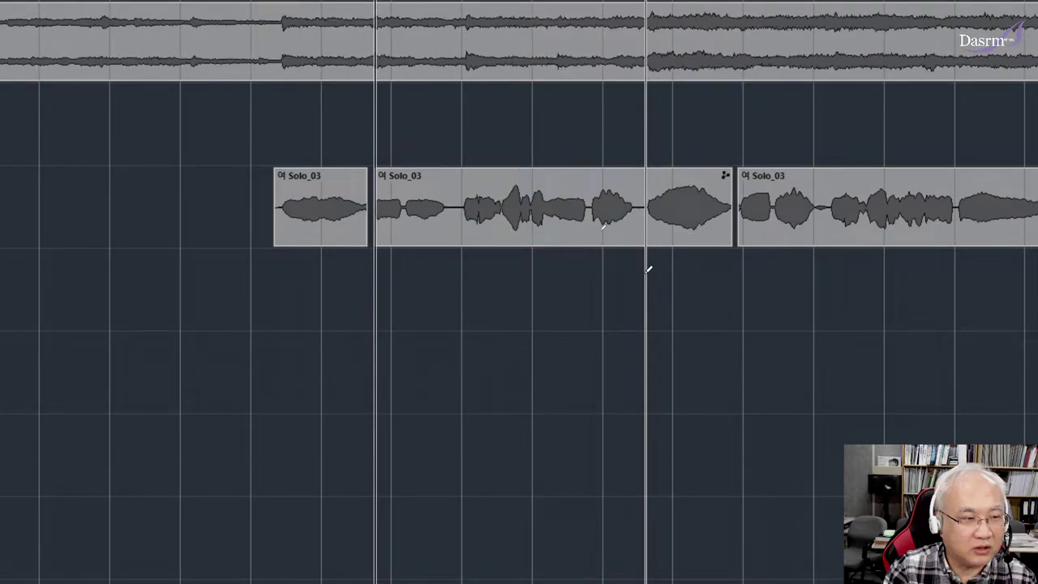
key("shift+g")
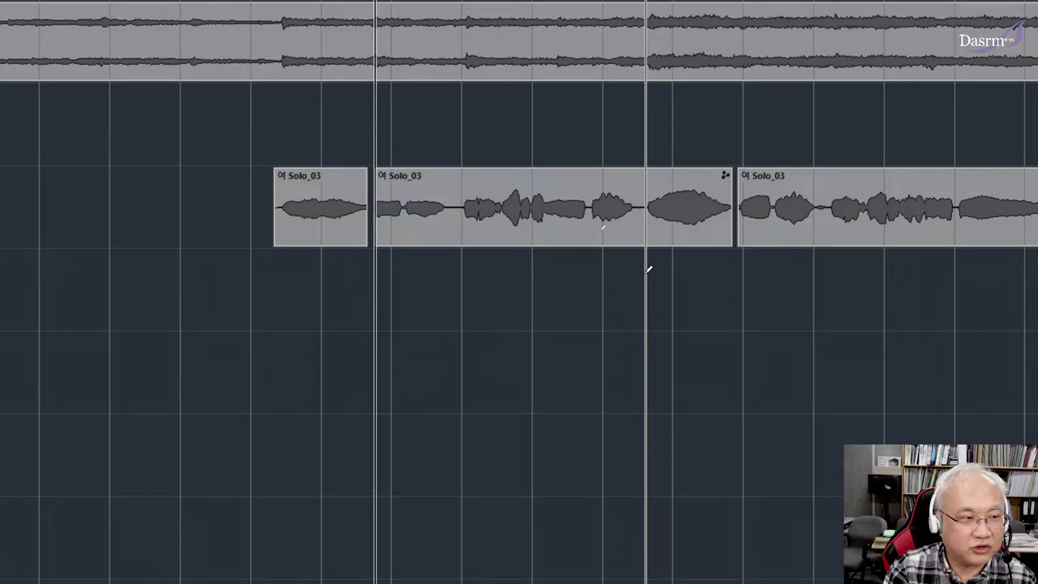
key("1")
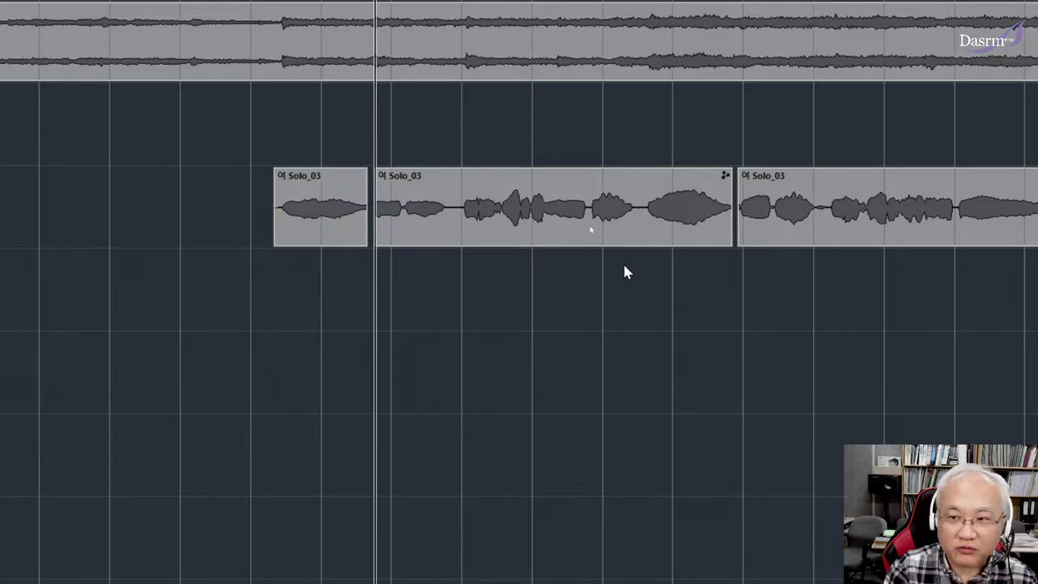
Zoom in on the waveforms vertically until they fill their events, and zoom them back out
key("alt")
key("alt")
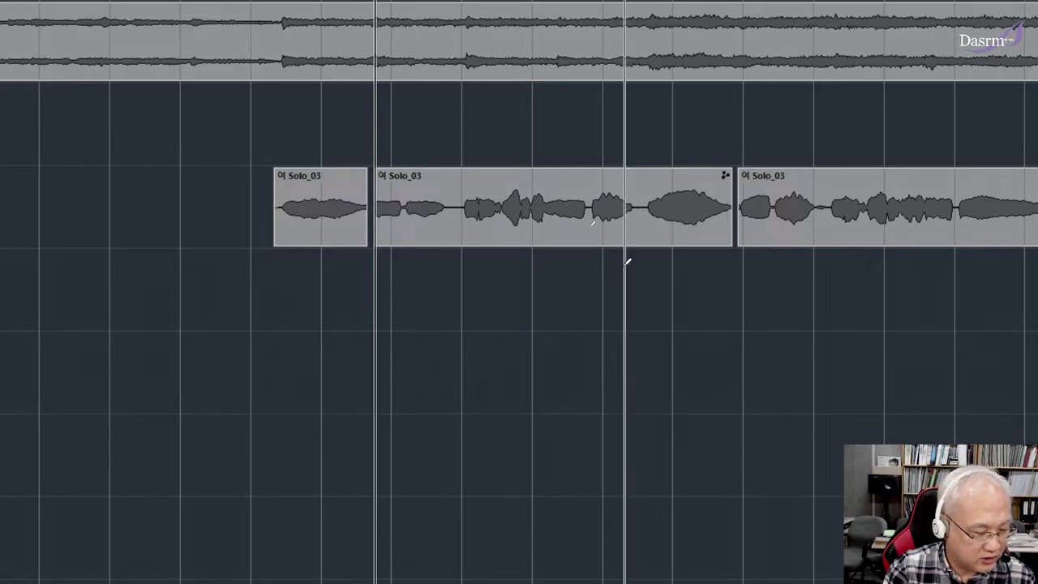
scroll(627, 261, "up", 6)
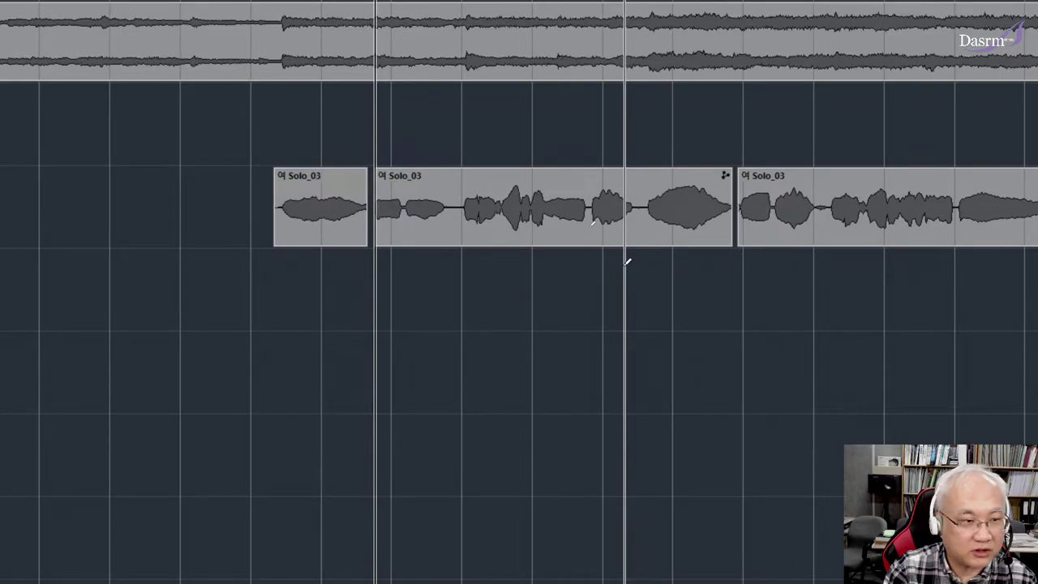
scroll(626, 262, "down", 3)
scroll(626, 262, "up", 3)
scroll(627, 262, "up", 3)
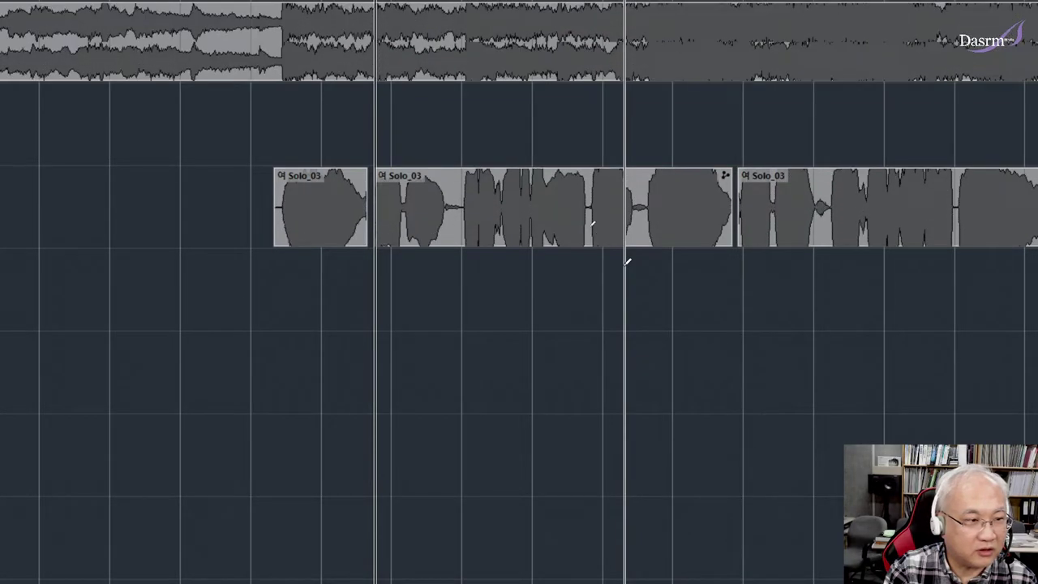
scroll(627, 262, "down", 6)
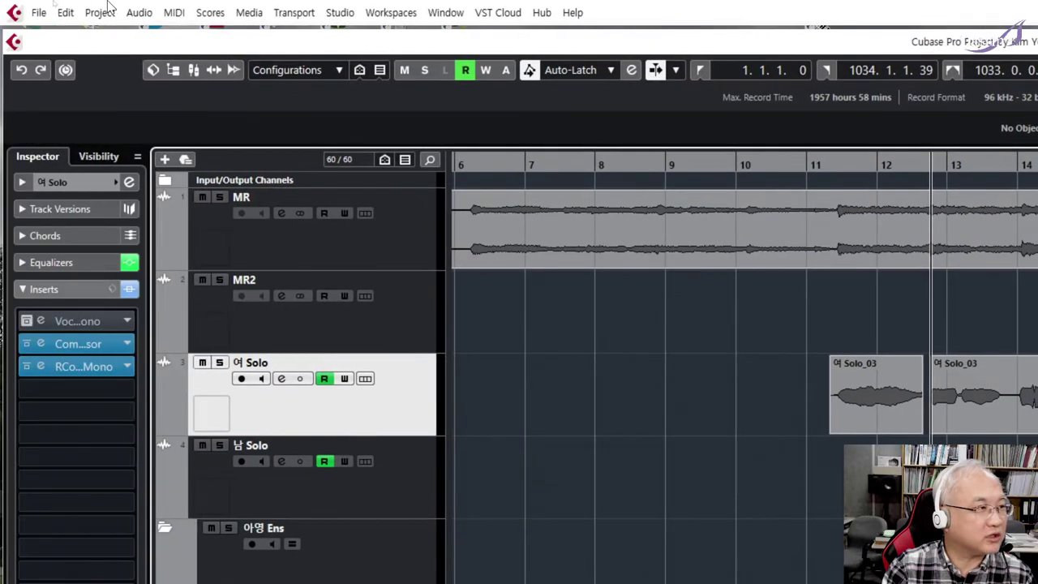
Open the Key Commands settings and go to the beginning of the command list
left_click(64, 13)
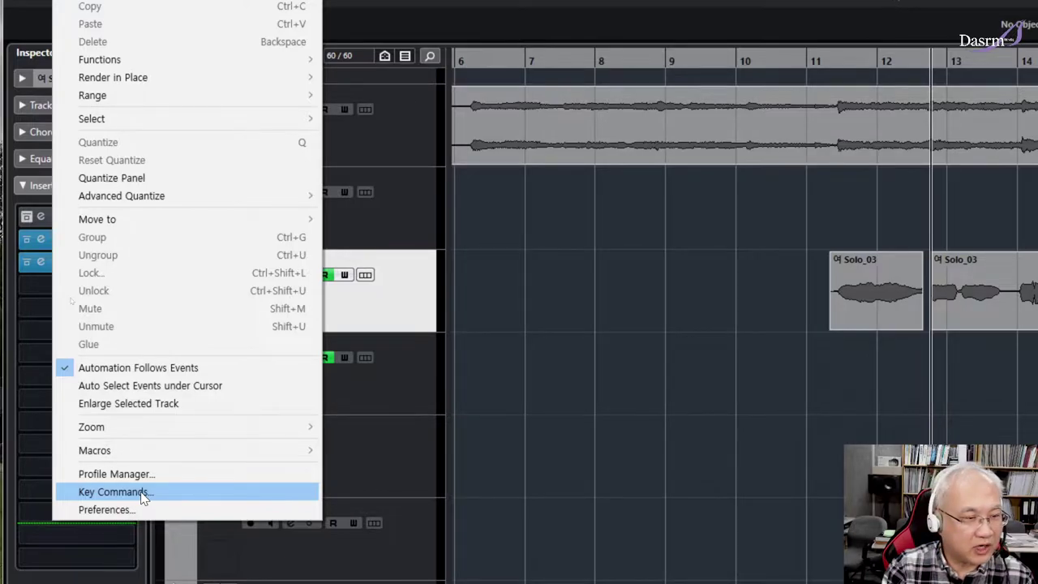
left_click(142, 492)
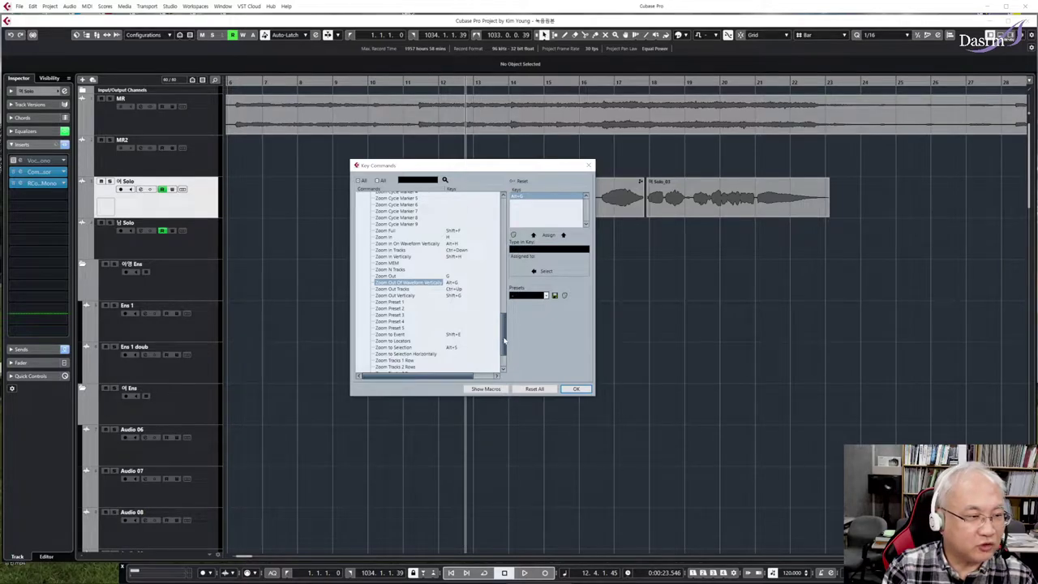
left_click_drag(503, 344, 500, 220)
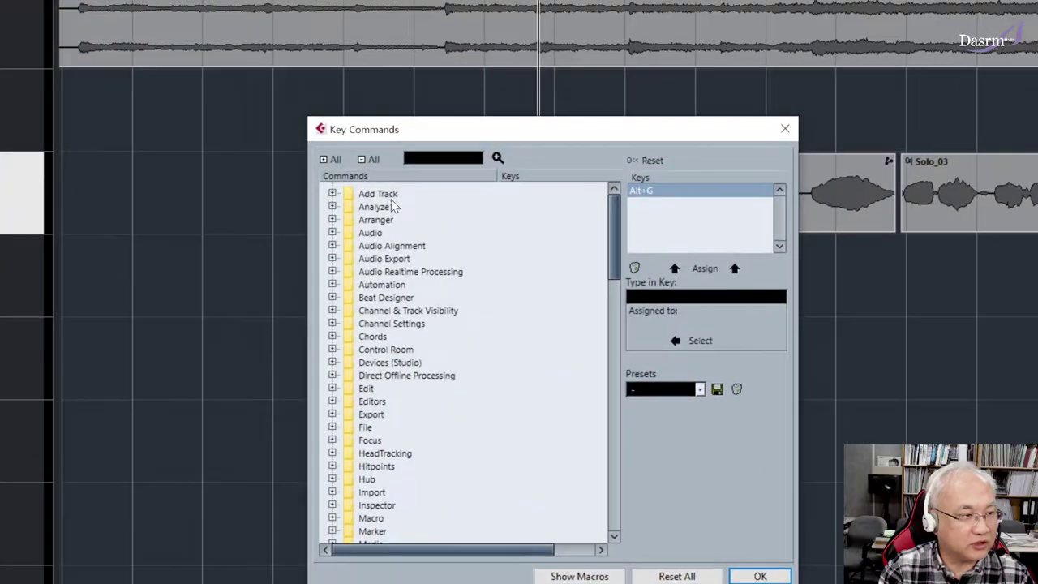
Examine the commands and assigned keys in the Add Track, Analyze, Arranger and Audio categories, collapsing each one again
left_click(331, 194)
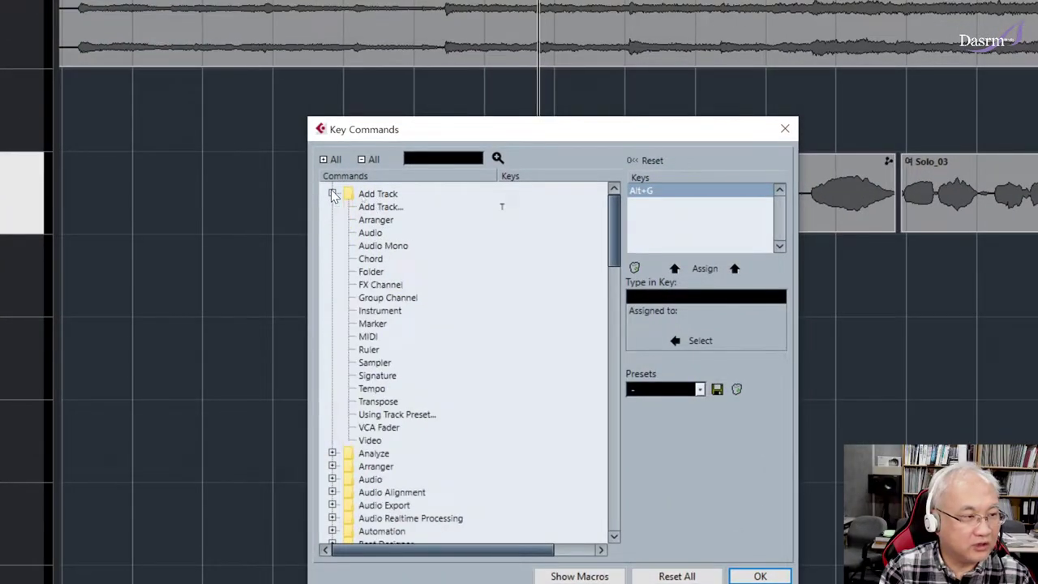
left_click(331, 194)
left_click(332, 206)
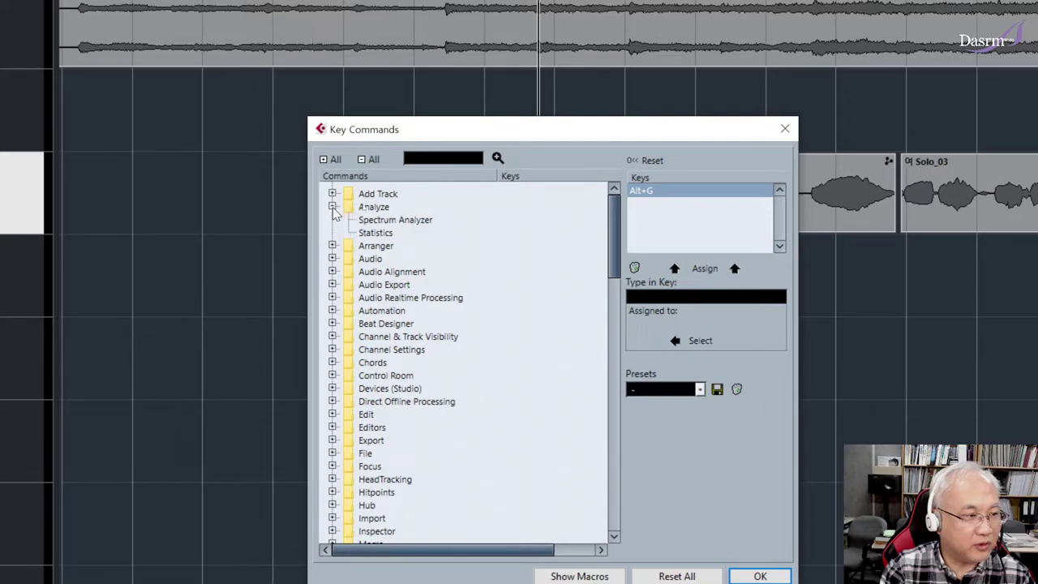
left_click(331, 207)
left_click(331, 220)
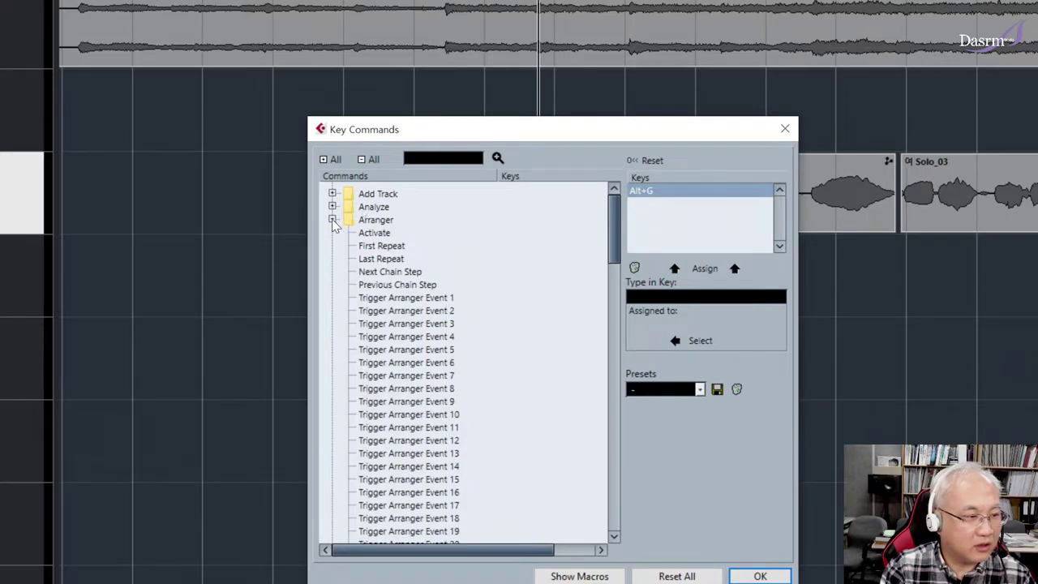
left_click(332, 220)
left_click(332, 232)
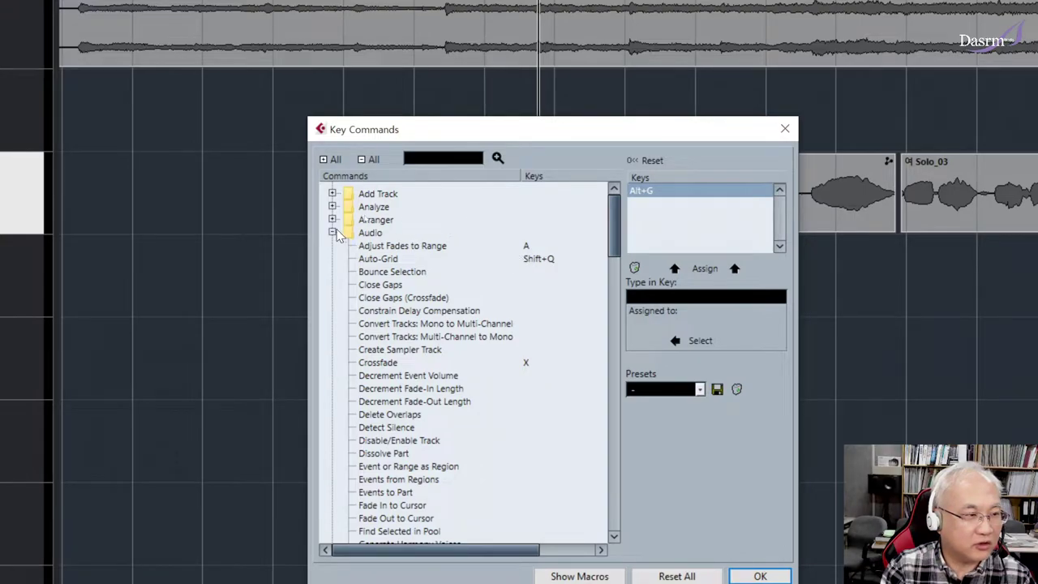
left_click(332, 232)
left_click(331, 219)
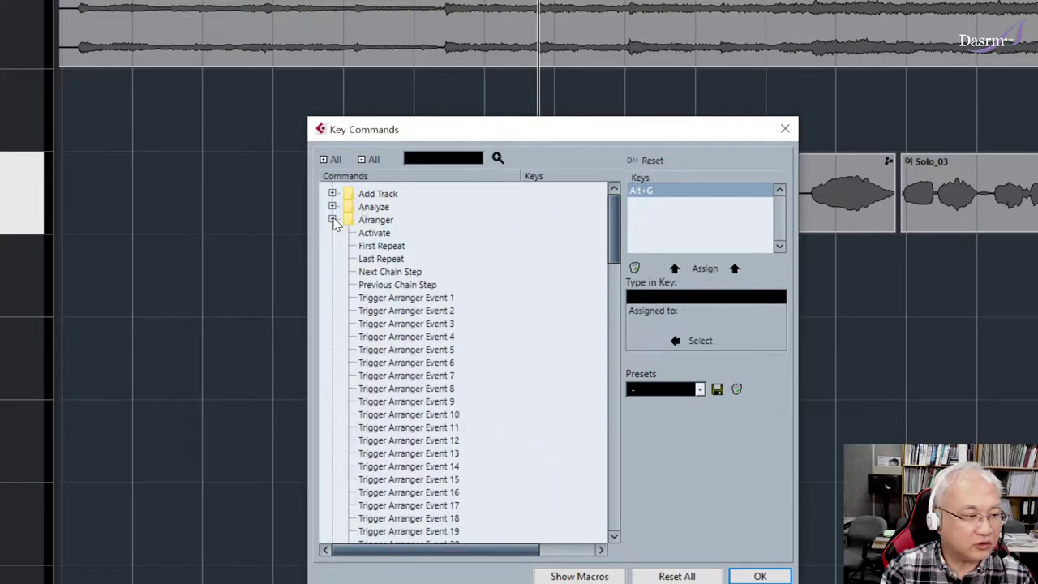
left_click(332, 219)
left_click(332, 232)
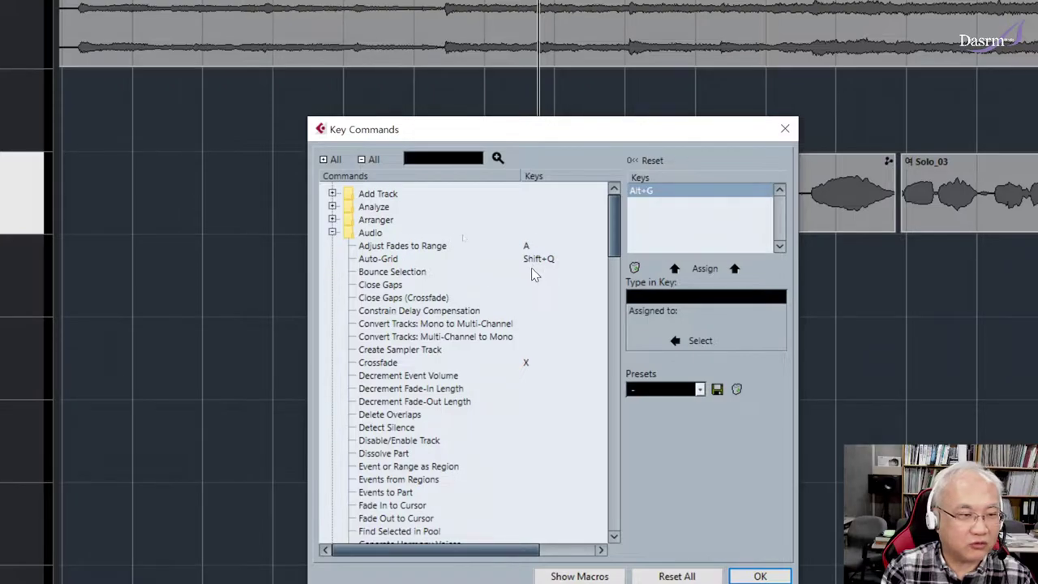
left_click(332, 233)
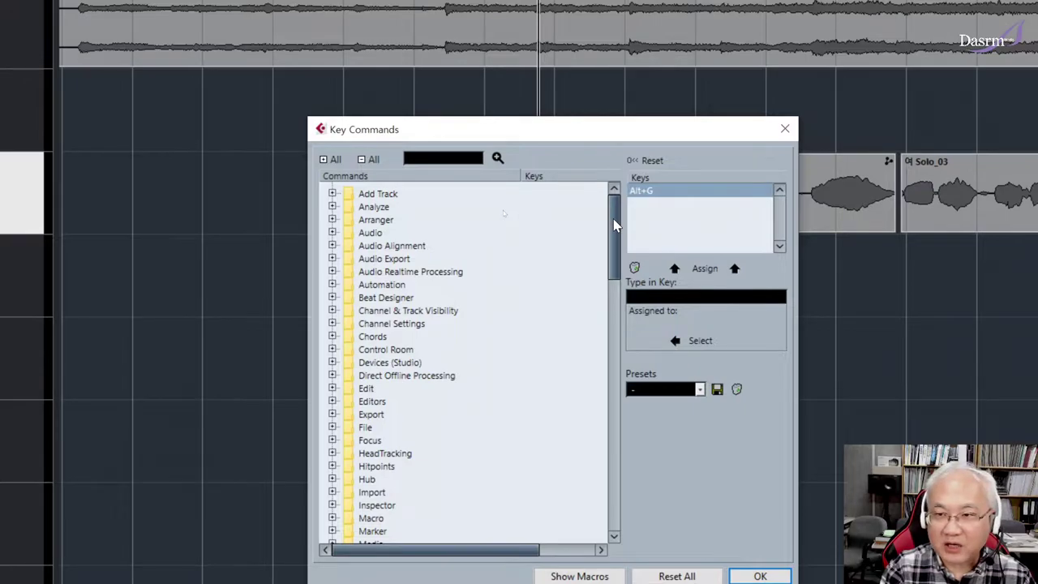
Find the zoom commands in the key command list and select Zoom In to view its assigned key
left_click_drag(614, 225, 626, 454)
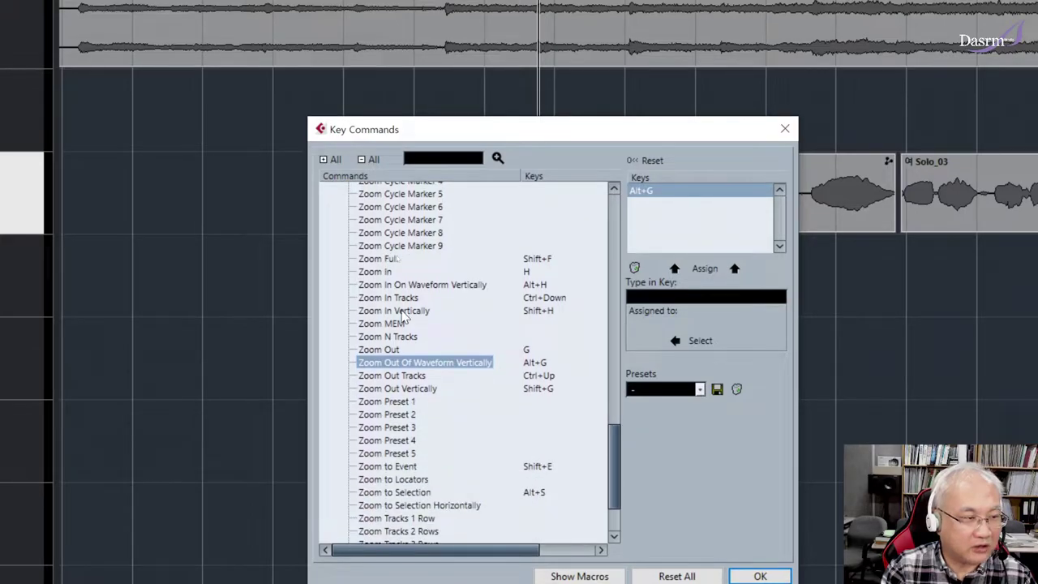
left_click(388, 274)
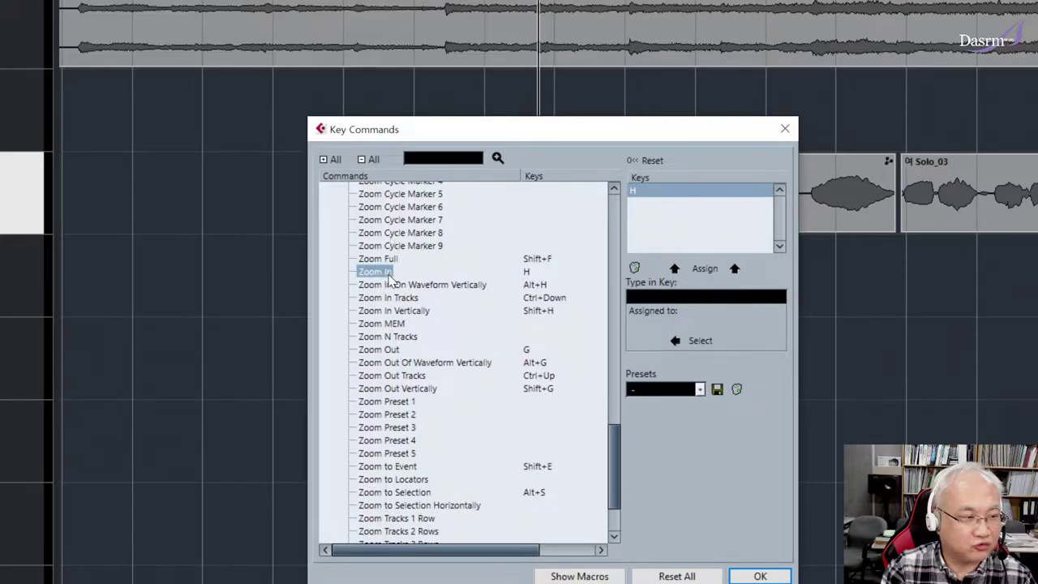
View the keys assigned to Zoom Out and Zoom In Vertically, look through the other zoom commands, and close the Key Commands settings
left_click(395, 350)
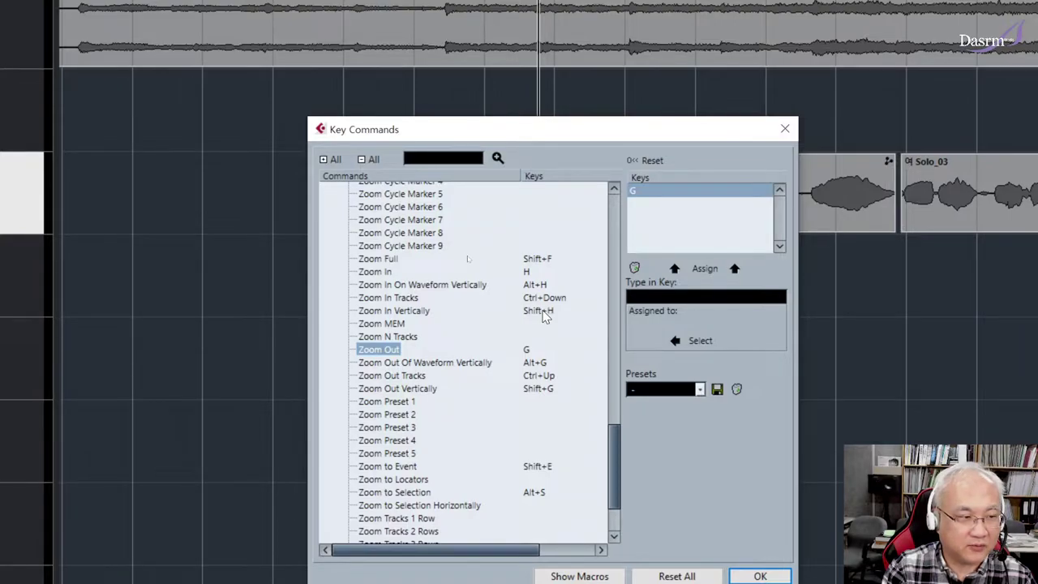
left_click(545, 316)
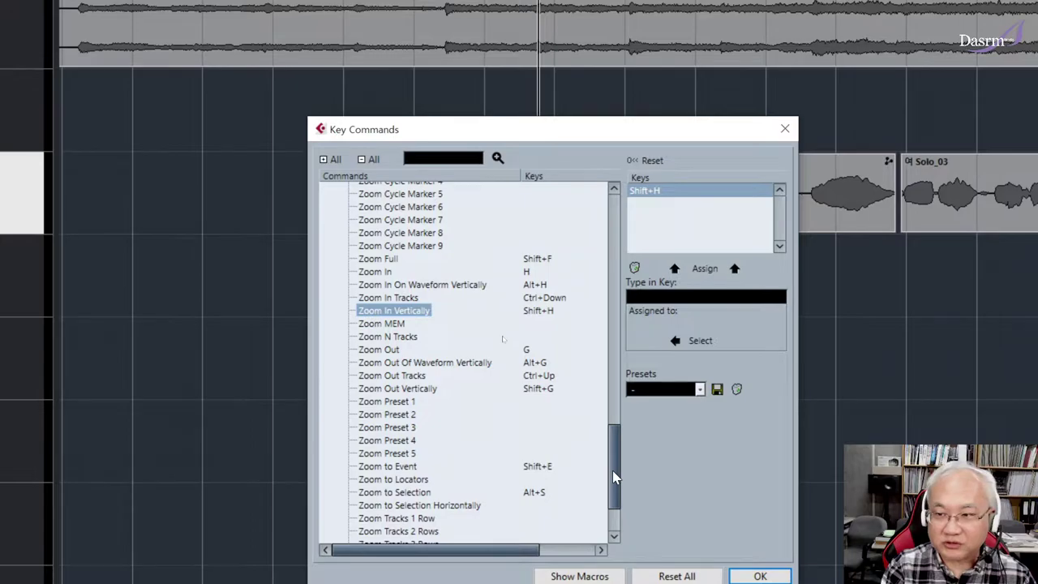
left_click_drag(613, 478, 598, 436)
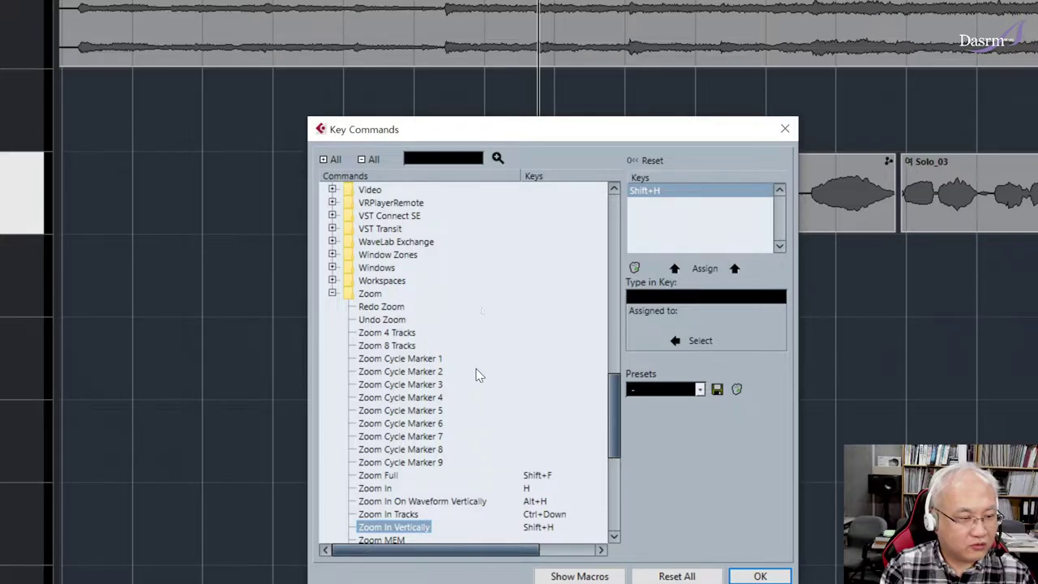
left_click_drag(622, 404, 621, 487)
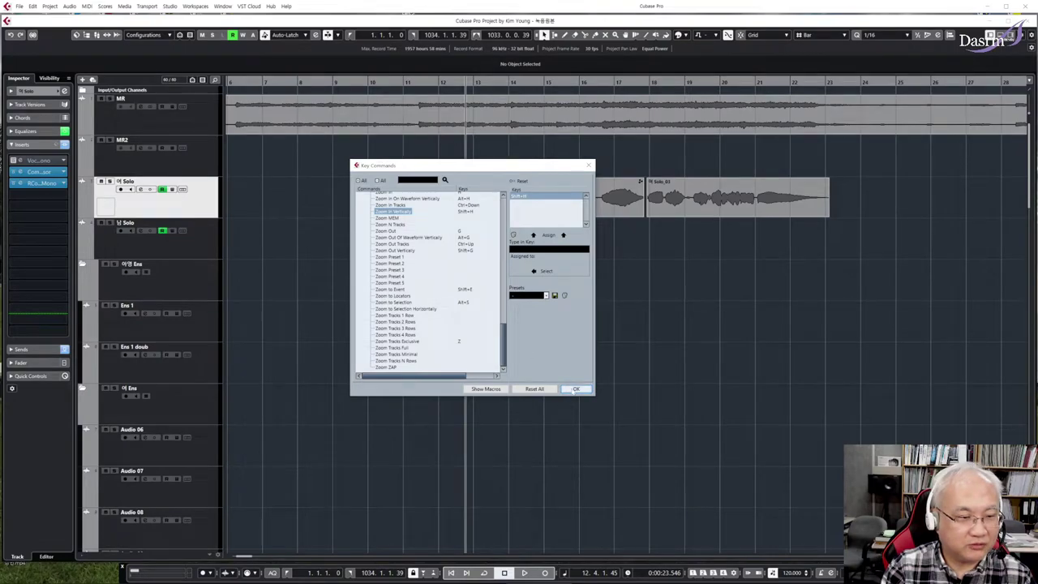
left_click(760, 575)
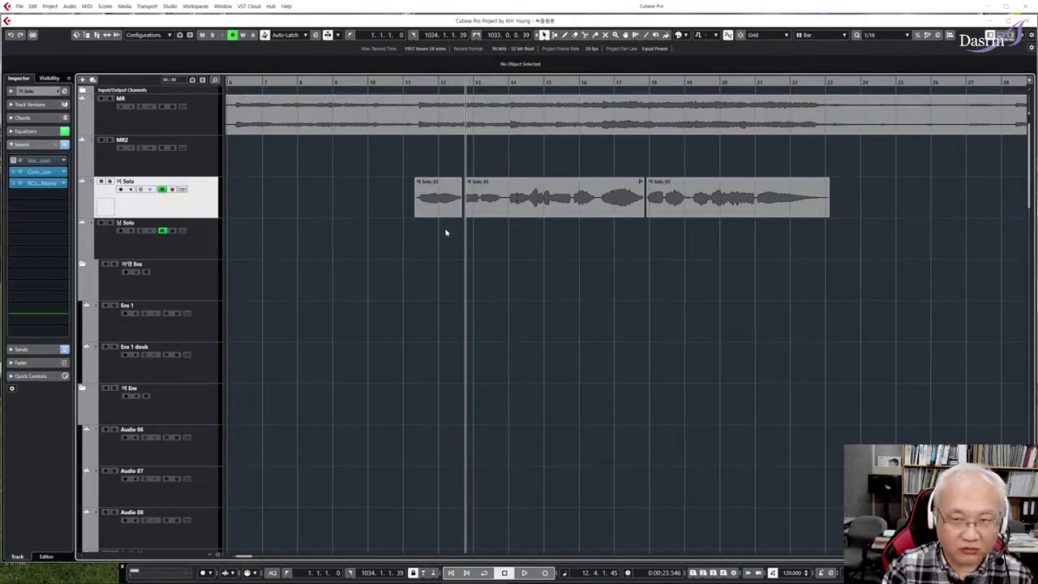
Zoom exclusively on the 여 Solo track, switch the exclusive zoom off again, and enlarge all tracks vertically
key("z")
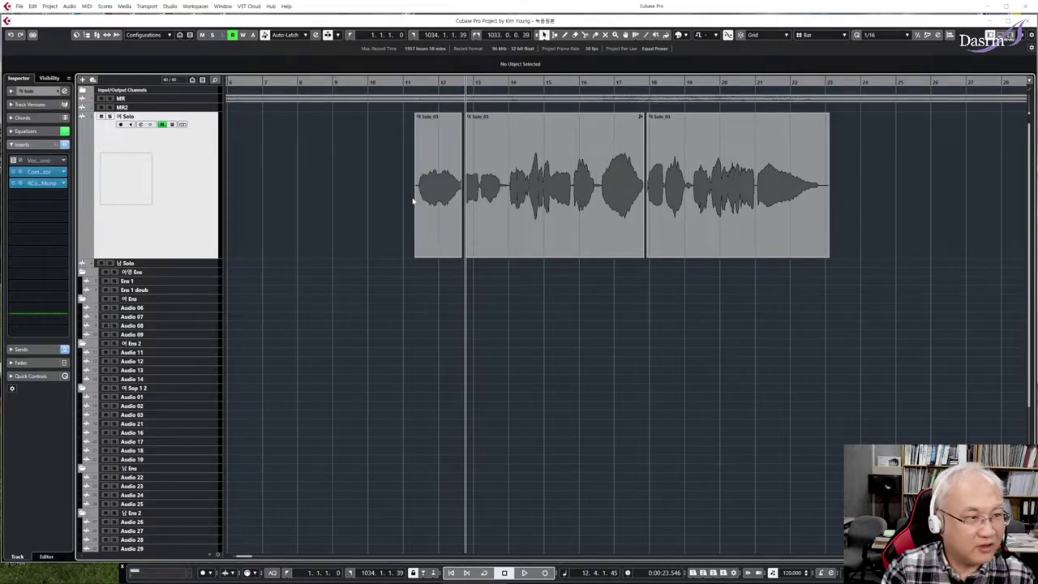
key("z")
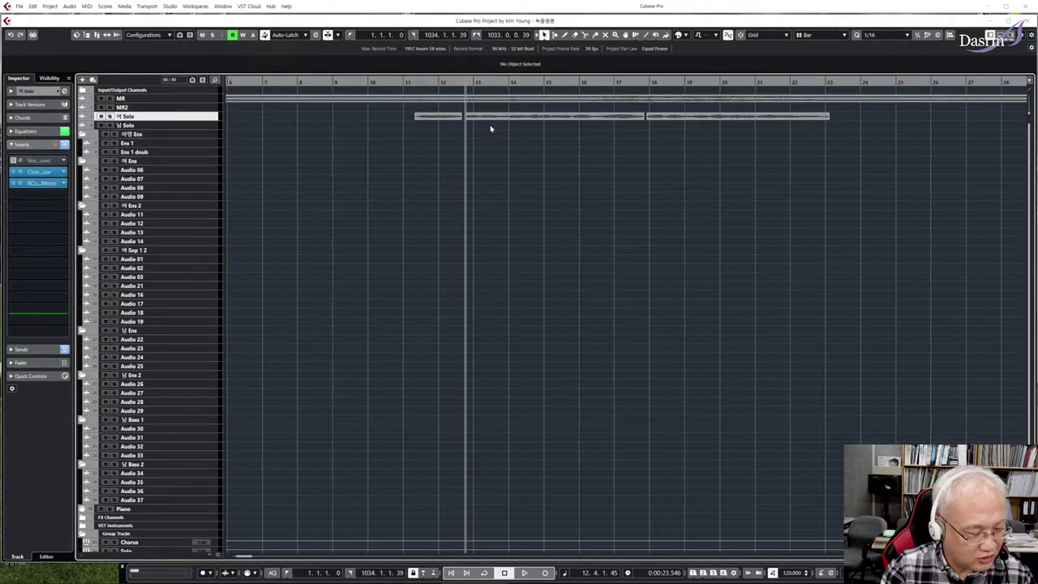
key("shift+g")
key("shift+h")
key("shift+h")
key("shift+h")
key("shift+h")
key("shift+h")
key("shift+h")
key("shift+h")
key("shift+h")
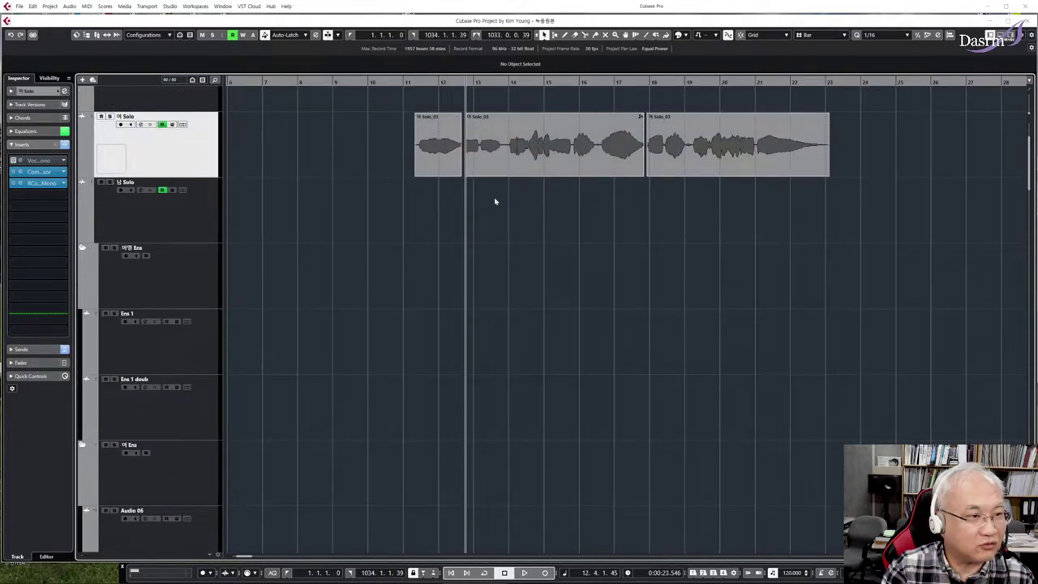
scroll(493, 191, "up", 3)
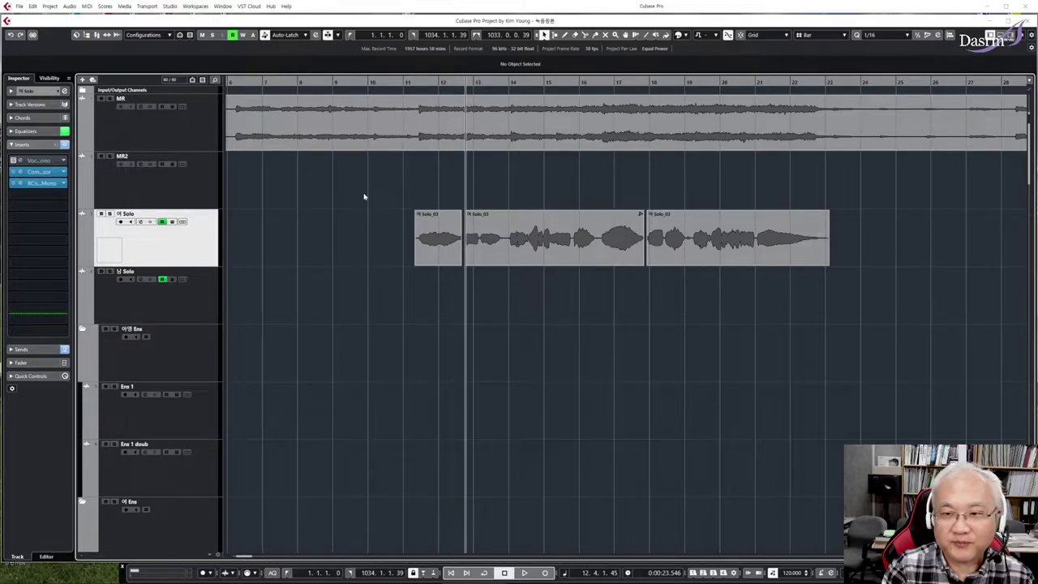
Reopen the Key Commands settings, collapse the Edit category, select Undo Zoom in the Zoom category, and close the settings
left_click(32, 6)
left_click(154, 297)
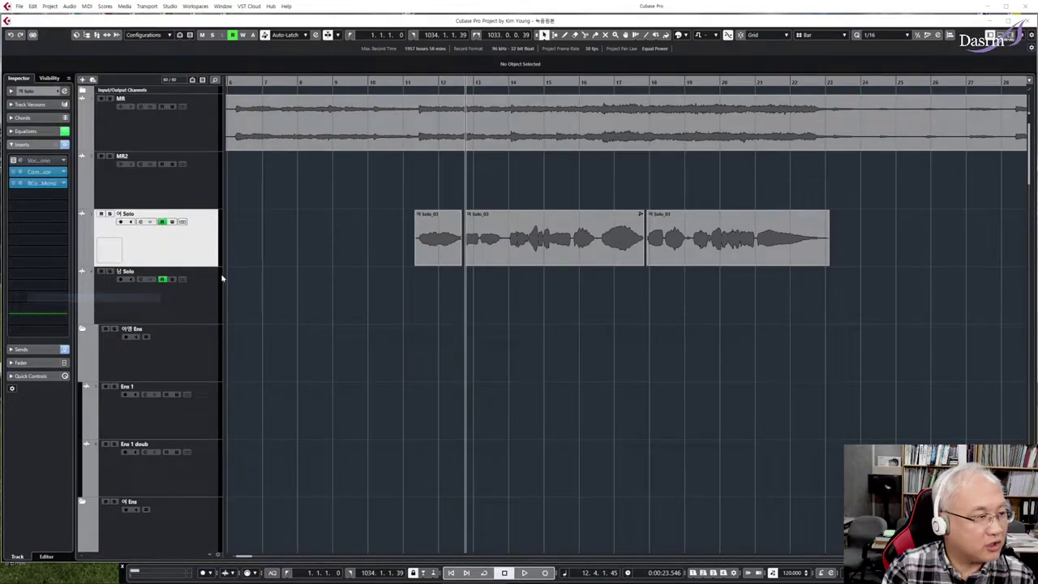
left_click_drag(503, 277, 504, 213)
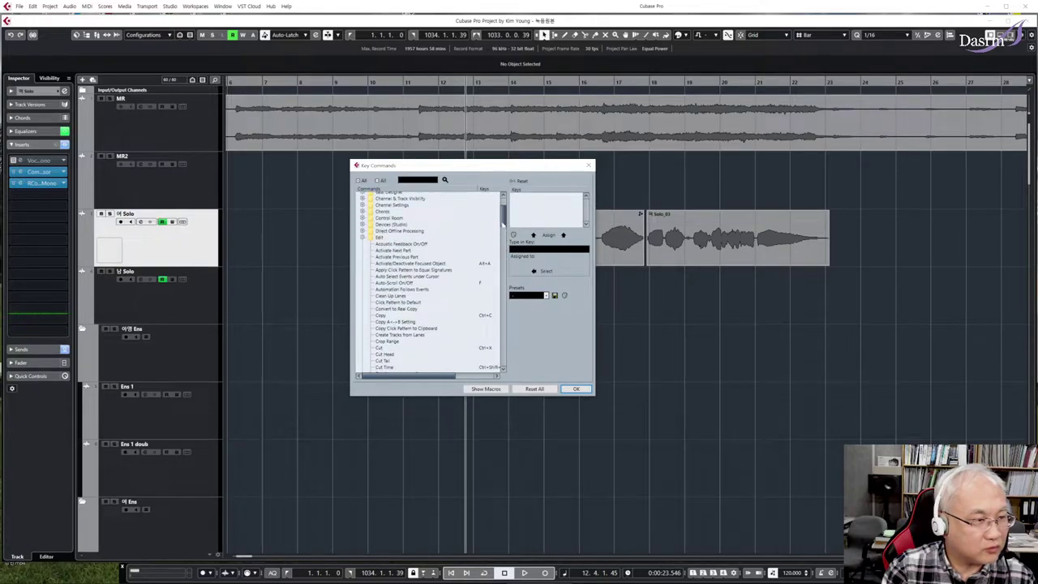
left_click(362, 237)
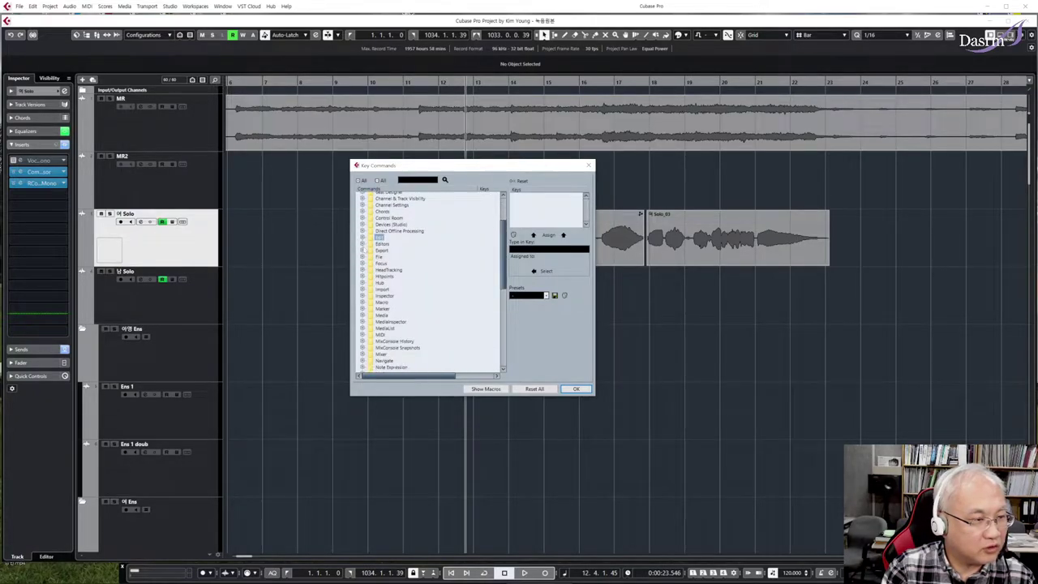
left_click_drag(503, 244, 501, 323)
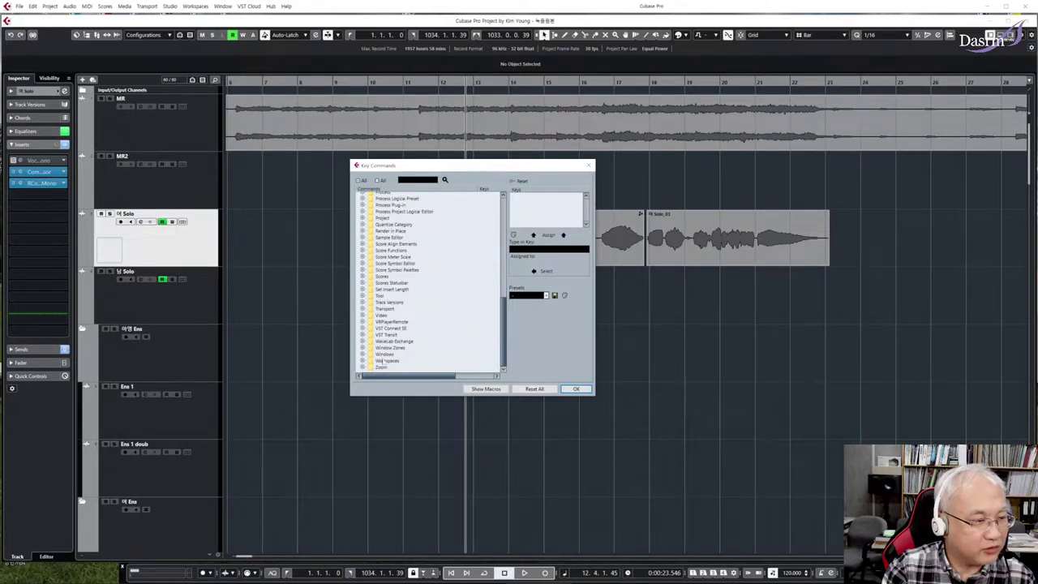
left_click_drag(501, 274, 501, 308)
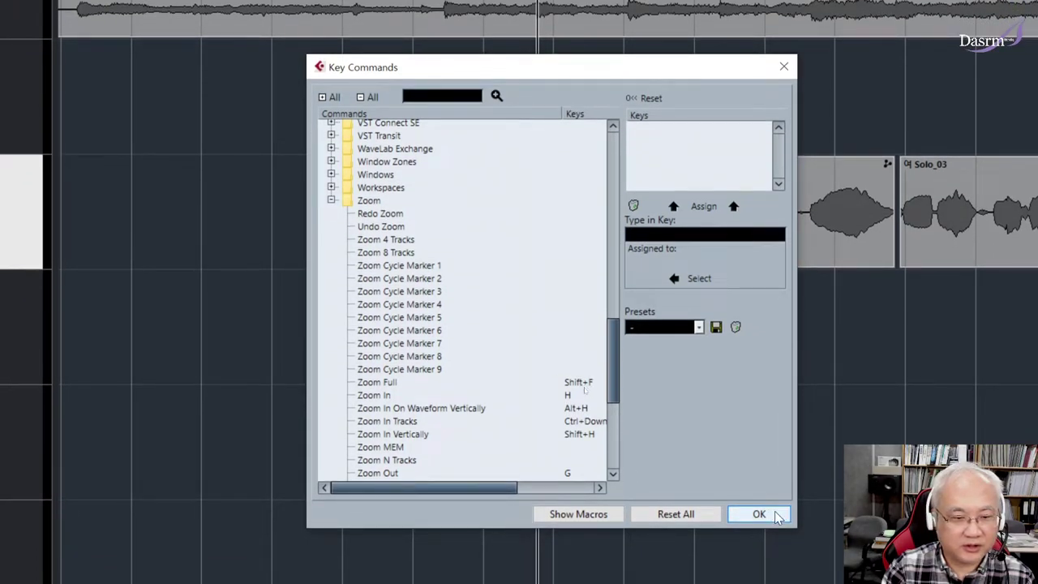
left_click(393, 228)
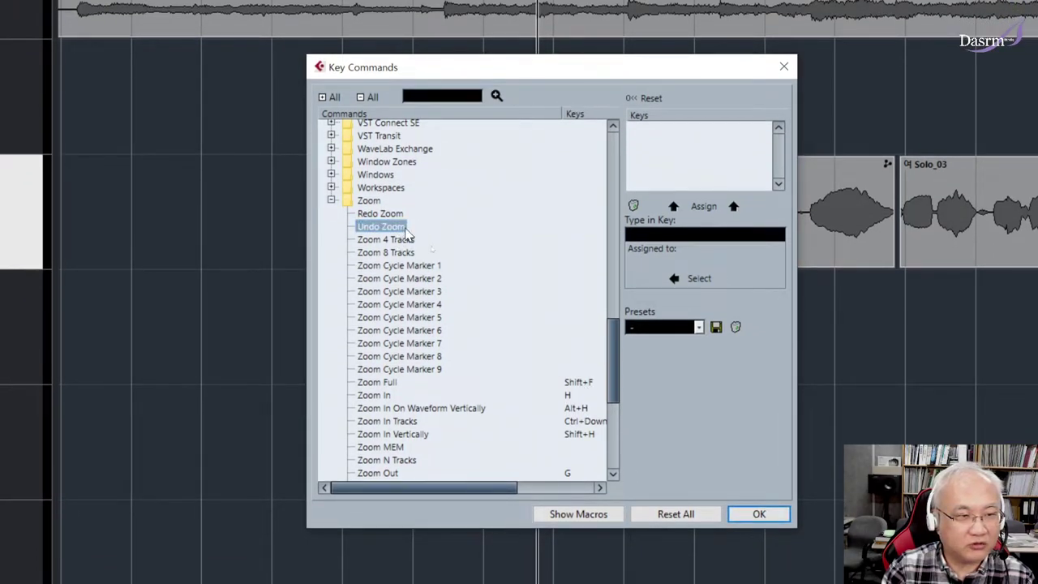
left_click(762, 513)
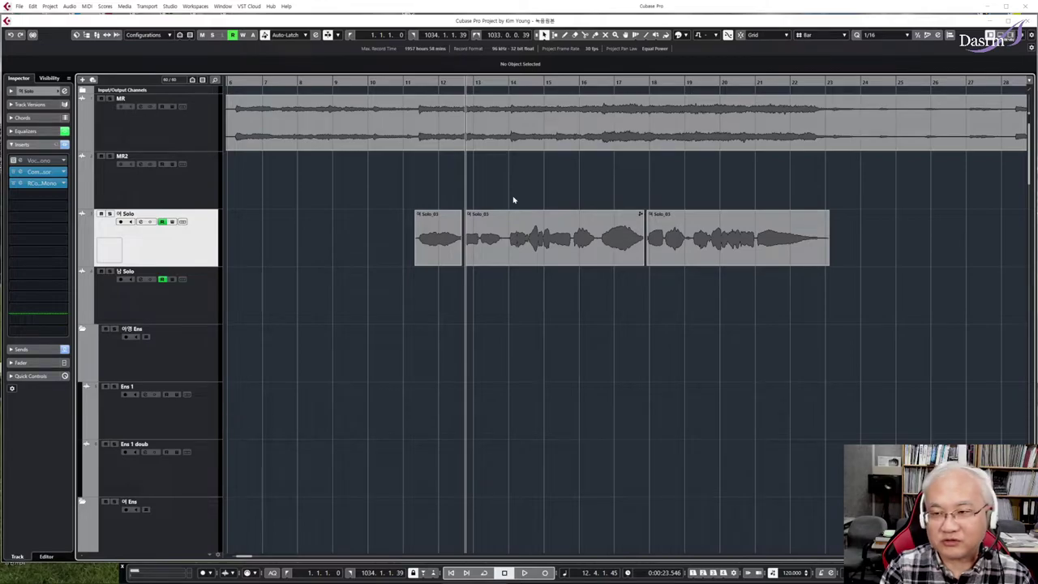
left_click(497, 227)
left_click(480, 183)
left_click(507, 249)
left_click(481, 174)
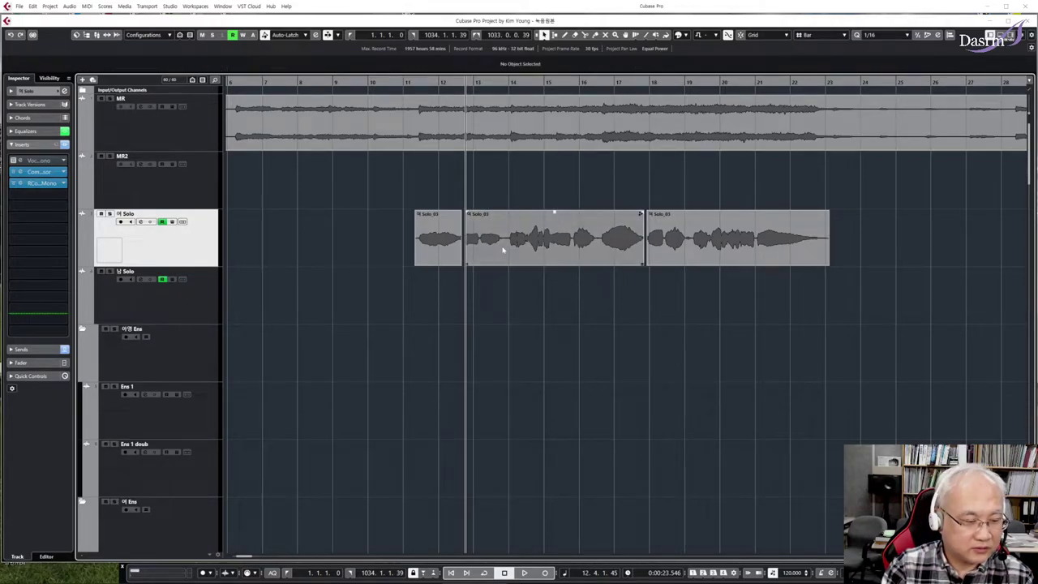
View the middle Solo_03 event in the Sample Editor and close the editor again
double_click(503, 250)
left_click_drag(473, 113, 483, 79)
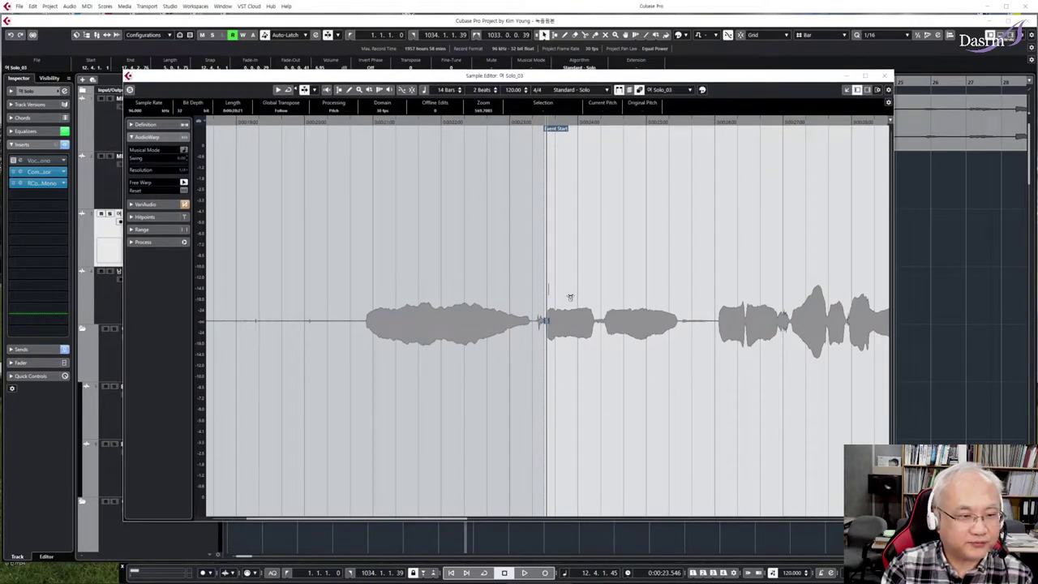
left_click(886, 77)
Select the middle Solo_03 event on the 여 Solo track and zoom in horizontally around it
left_click(493, 269)
left_click(504, 235)
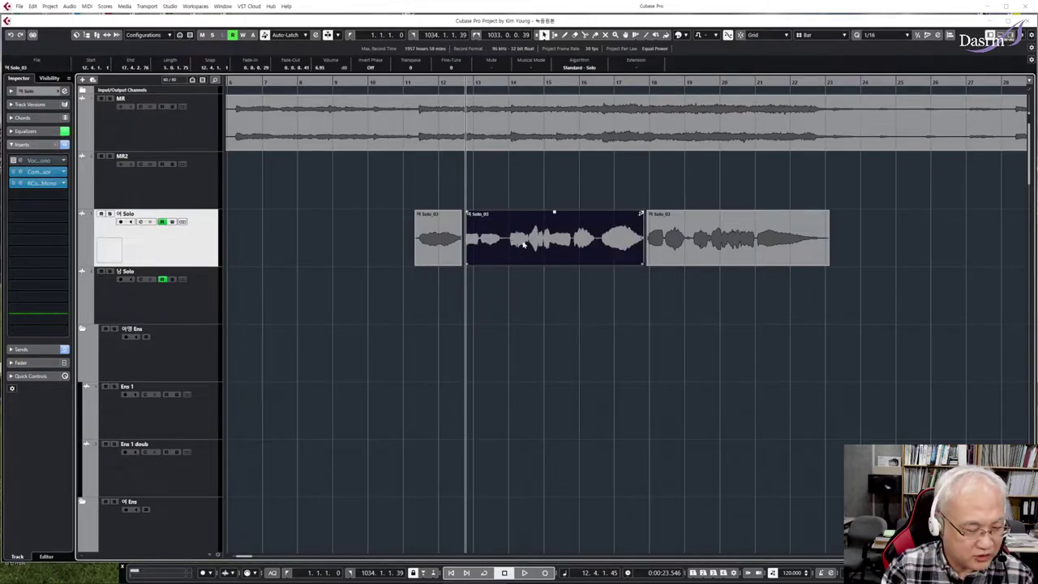
key("h")
key("h")
key("h")
scroll(549, 253, "right", 3)
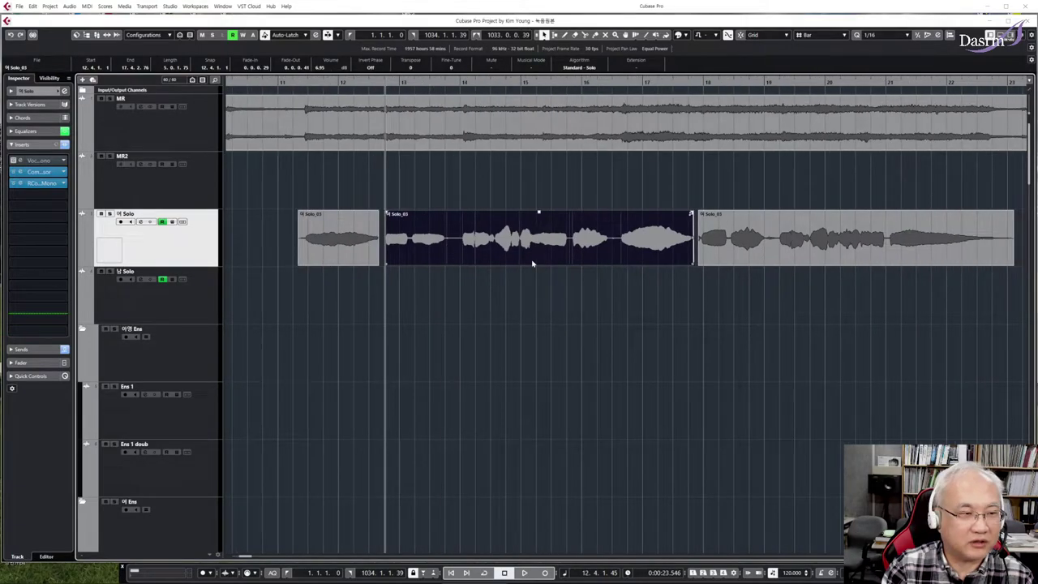
Split the middle Solo_03 event at the silent gaps near bars 14 and 16, and trim the silence from the start of each following piece
left_click(369, 243)
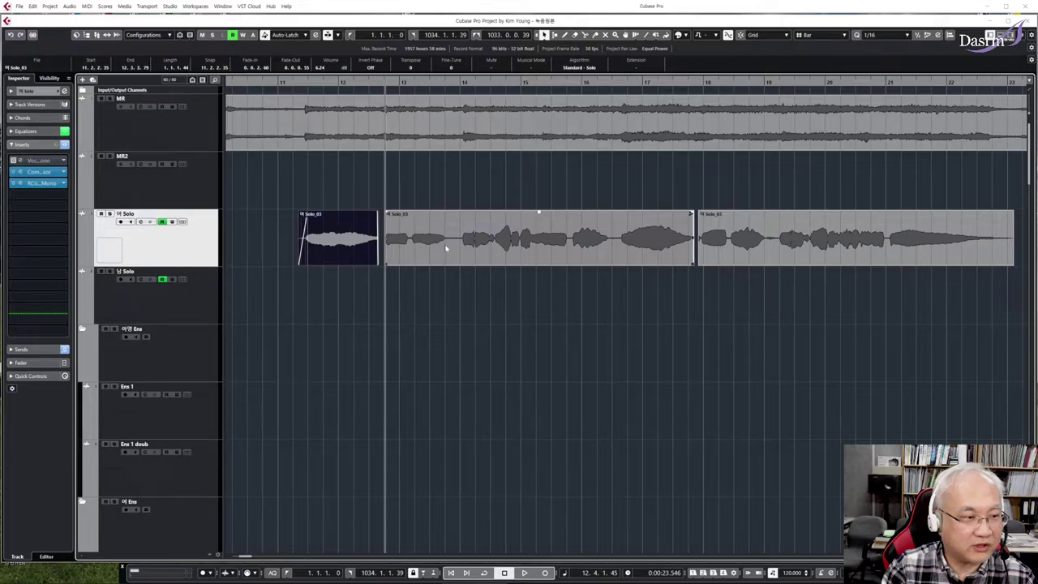
key("3")
left_click(447, 252)
key("1")
left_click_drag(451, 261, 463, 261)
key("3")
left_click(609, 260)
key("1")
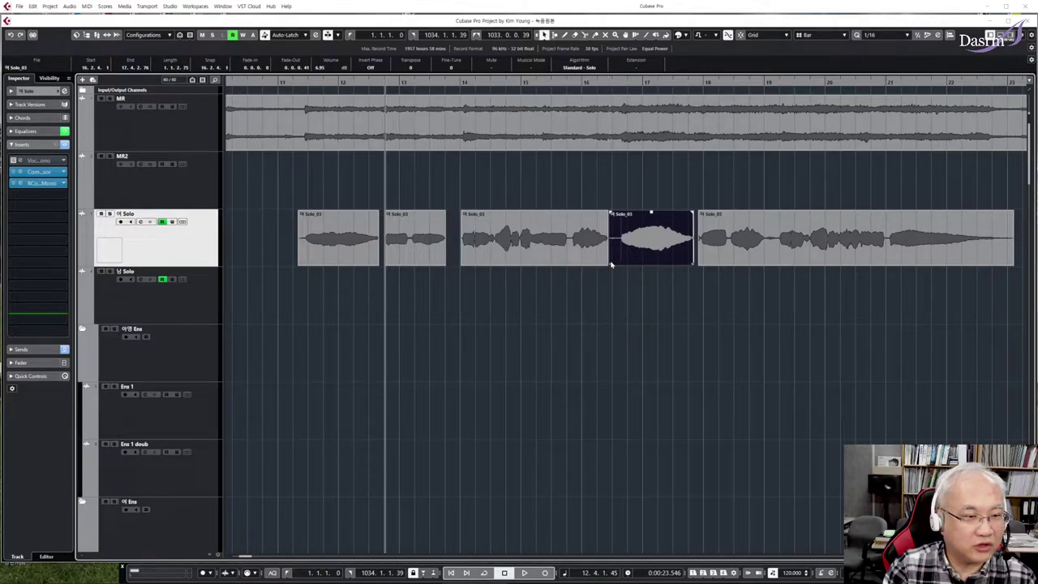
left_click_drag(611, 264, 623, 265)
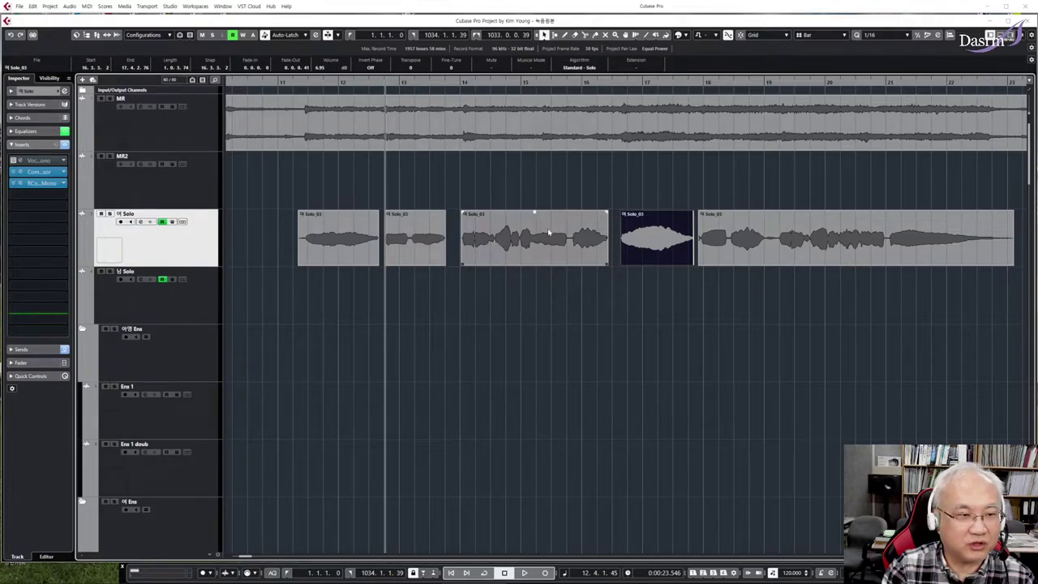
Try adjusting the volume of the split Solo_03 pieces individually
left_click_drag(533, 213, 534, 182)
left_click_drag(415, 212, 419, 158)
left_click_drag(655, 215, 655, 213)
Undo the volume changes, trims and splits made to the middle Solo_03 event
key("ctrl+z")
key("ctrl+z")
key("ctrl+z")
key("ctrl+z")
key("ctrl+z")
key("ctrl+z")
key("ctrl+z")
key("ctrl+z")
key("ctrl+z")
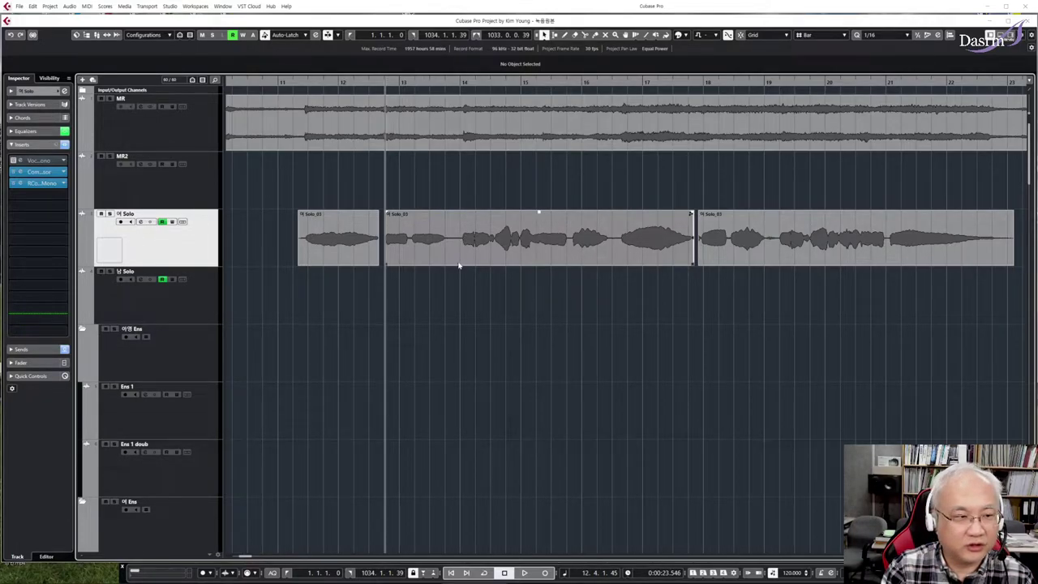
Draw a volume envelope dip around bar 14 of the middle Solo_03 event with the Draw tool, and raise the event's overall volume
left_click(452, 234)
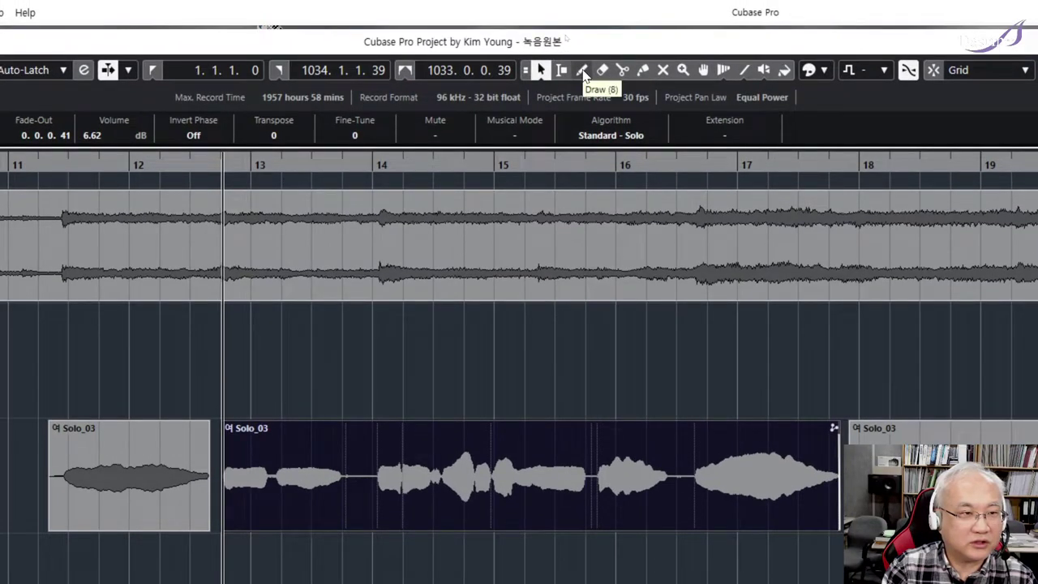
left_click(586, 70)
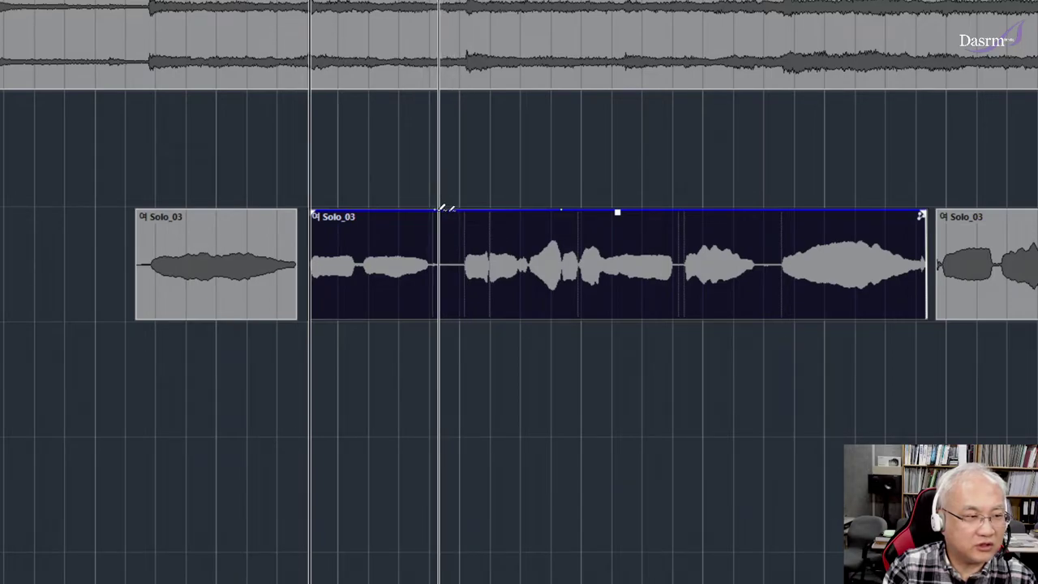
left_click_drag(445, 209, 457, 267)
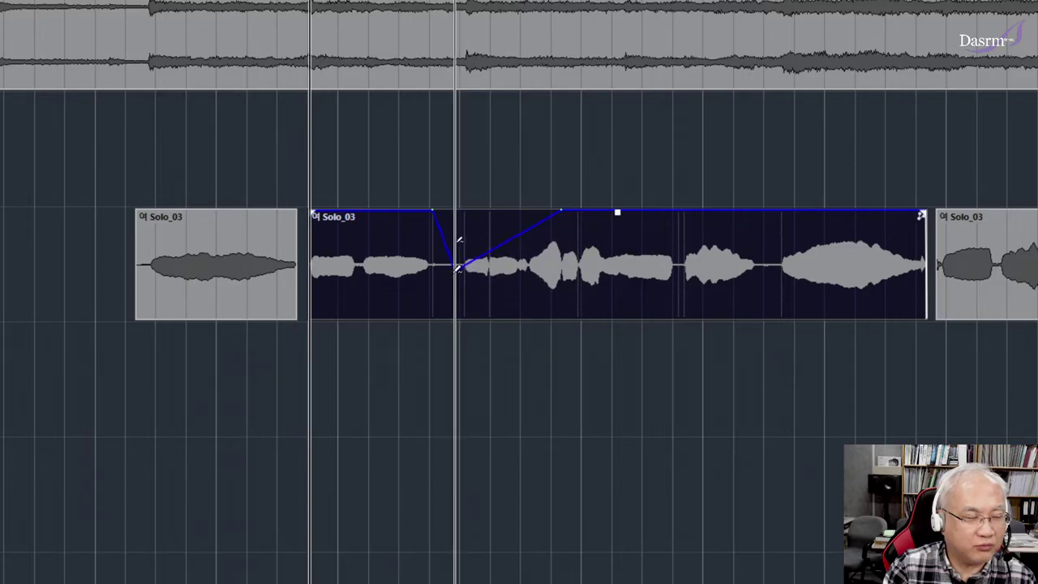
left_click_drag(520, 232, 503, 286)
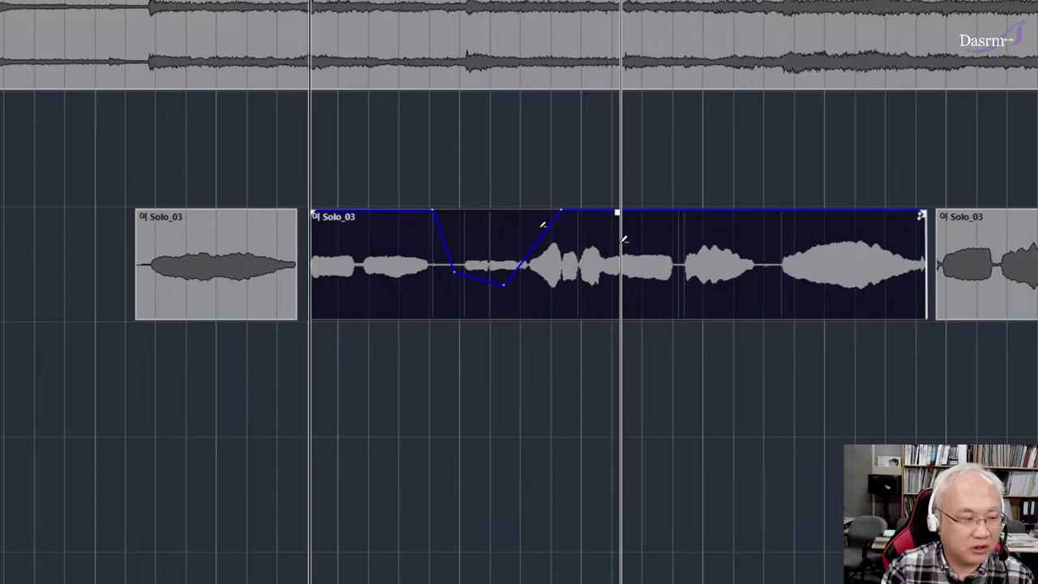
key("1")
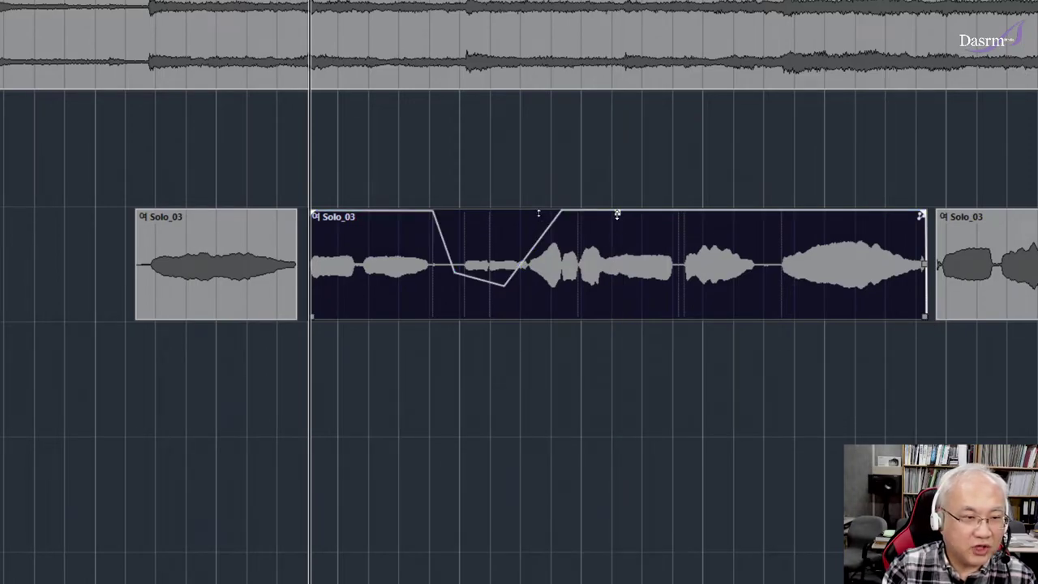
left_click_drag(617, 214, 626, 171)
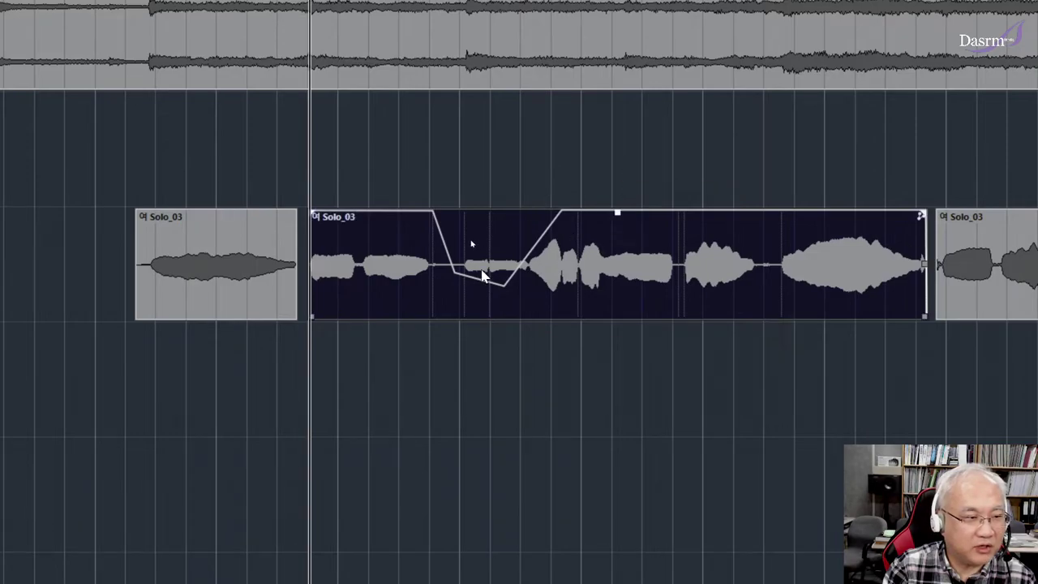
Reshape the envelope dip on the middle Solo_03 event into a steep-sided notch covering only the silent gap before bar 14
key("8")
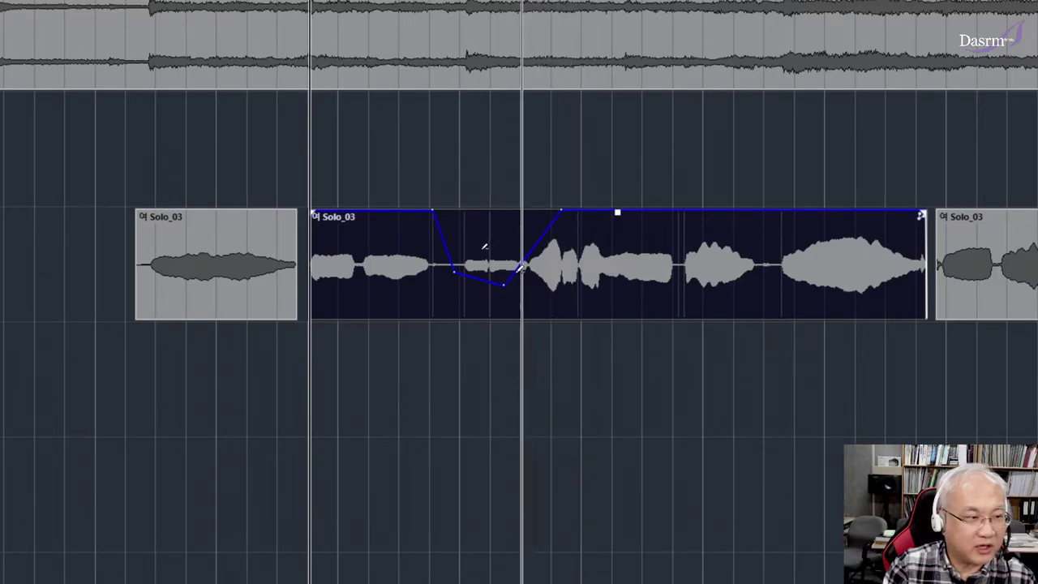
left_click_drag(455, 270, 434, 302)
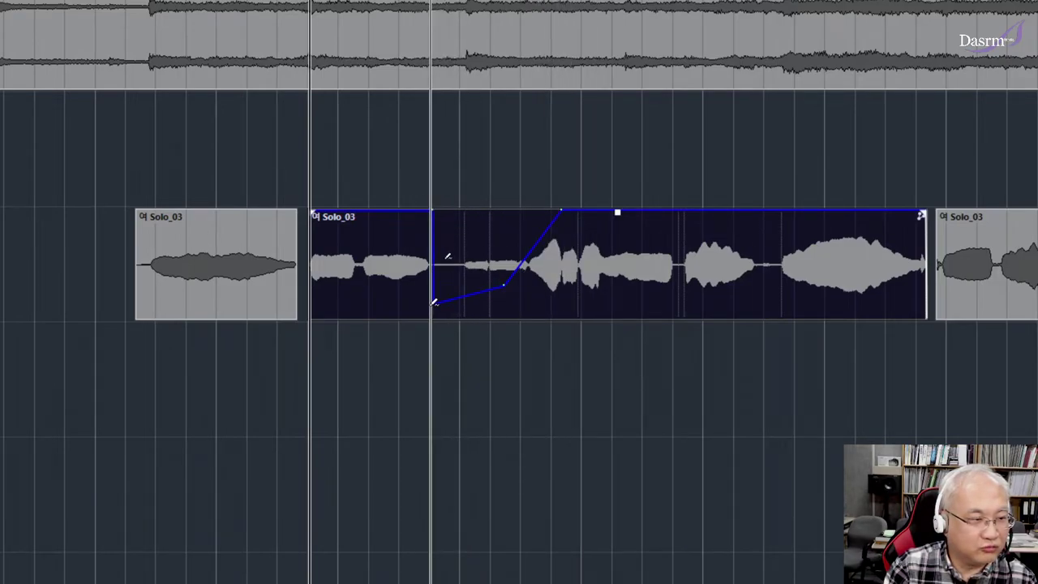
left_click_drag(503, 284, 461, 304)
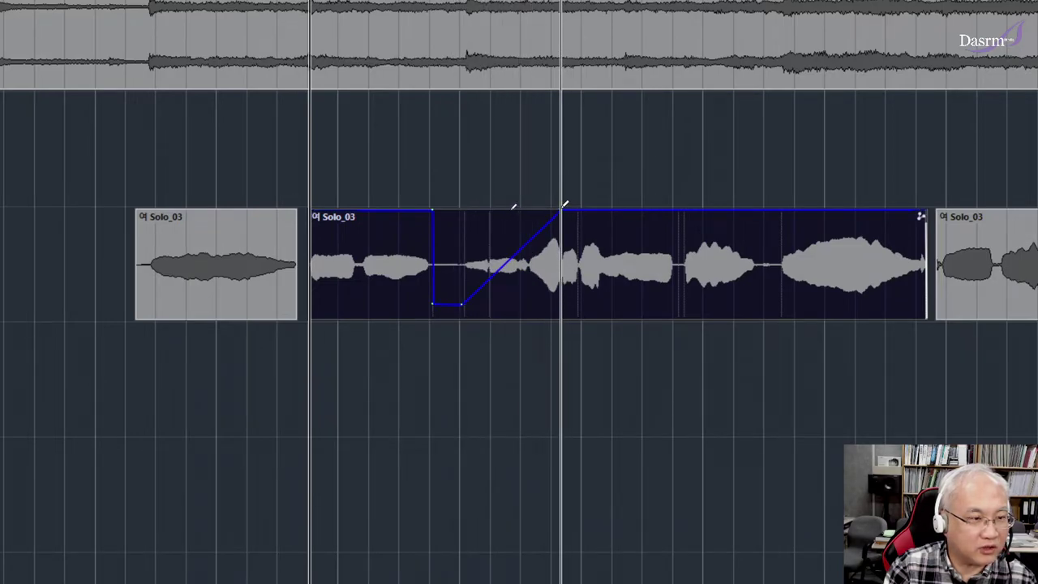
left_click_drag(562, 208, 460, 212)
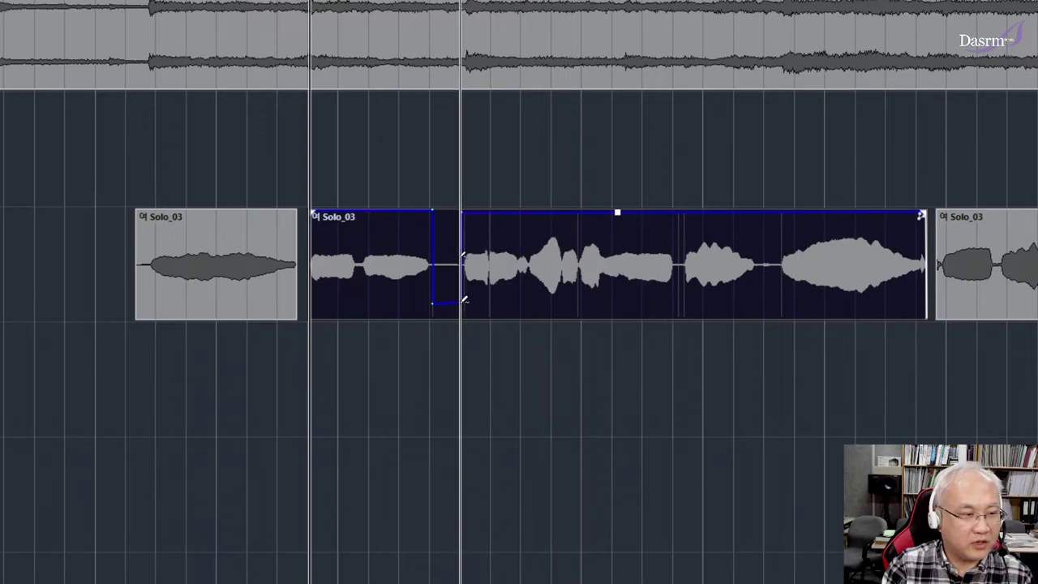
left_click_drag(435, 300, 439, 296)
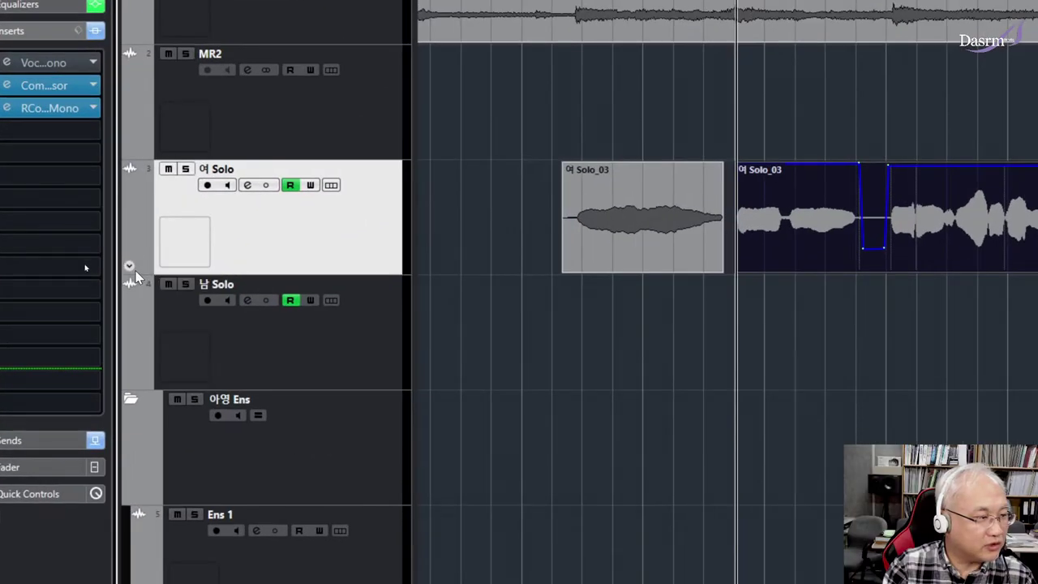
Show the volume automation lane of the 여 Solo track and draw two dips in it between bars 13 and 15
left_click(129, 266)
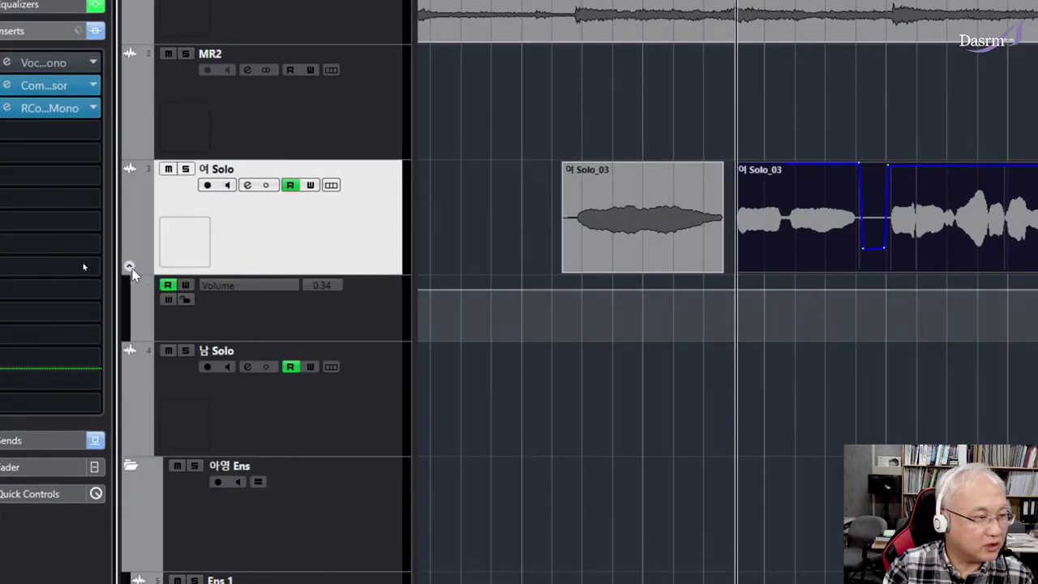
left_click(505, 289)
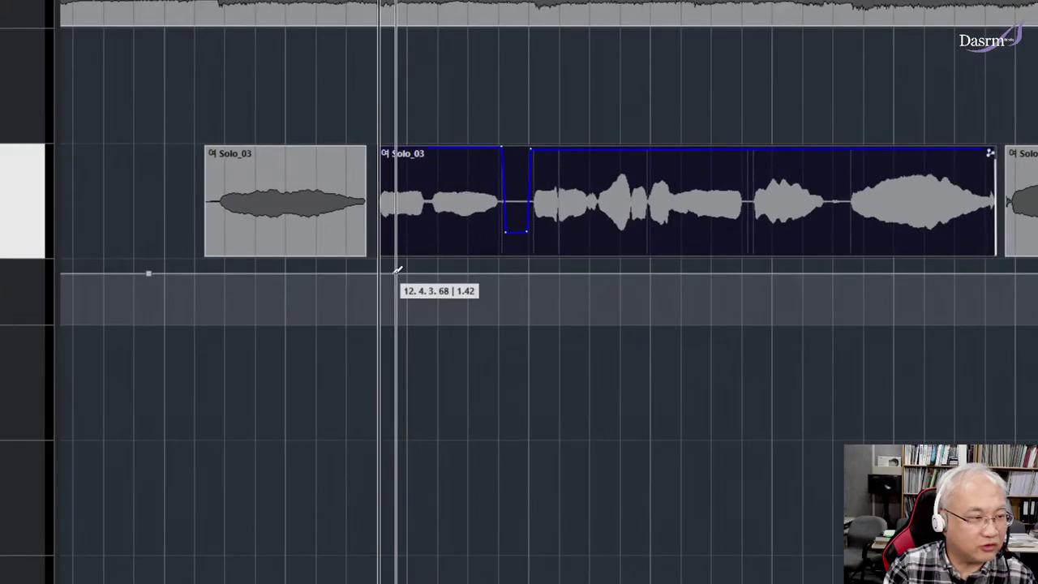
left_click(395, 272)
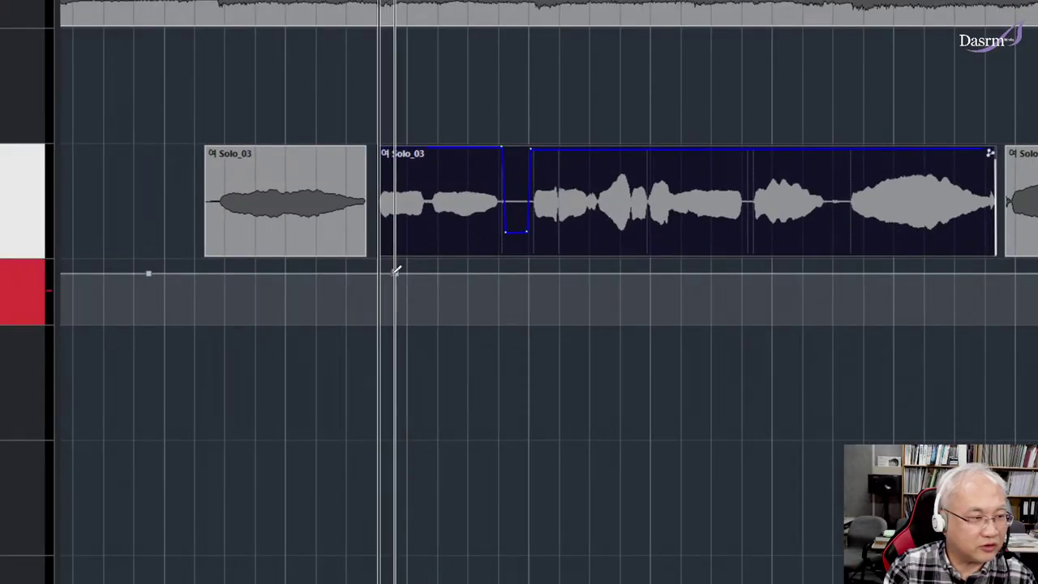
mouse_move(445, 272)
left_mouse_down()
mouse_move(526, 308)
mouse_move(582, 279)
mouse_move(665, 277)
left_mouse_up()
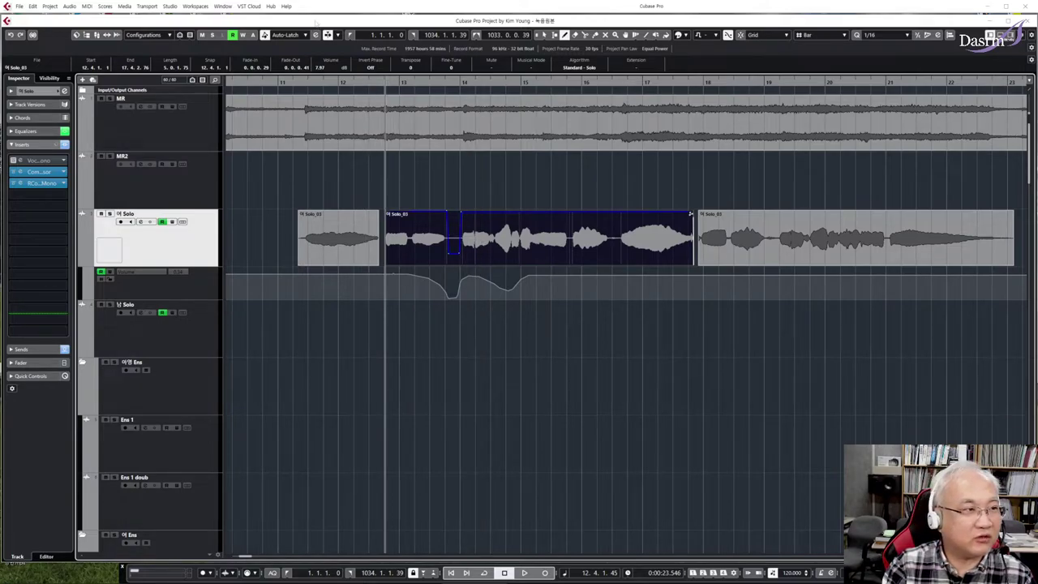
Open the MixConsole, enlarge it to examine the channels' inserts, sends and faders, and close it
left_click(191, 8)
mouse_move(171, 7)
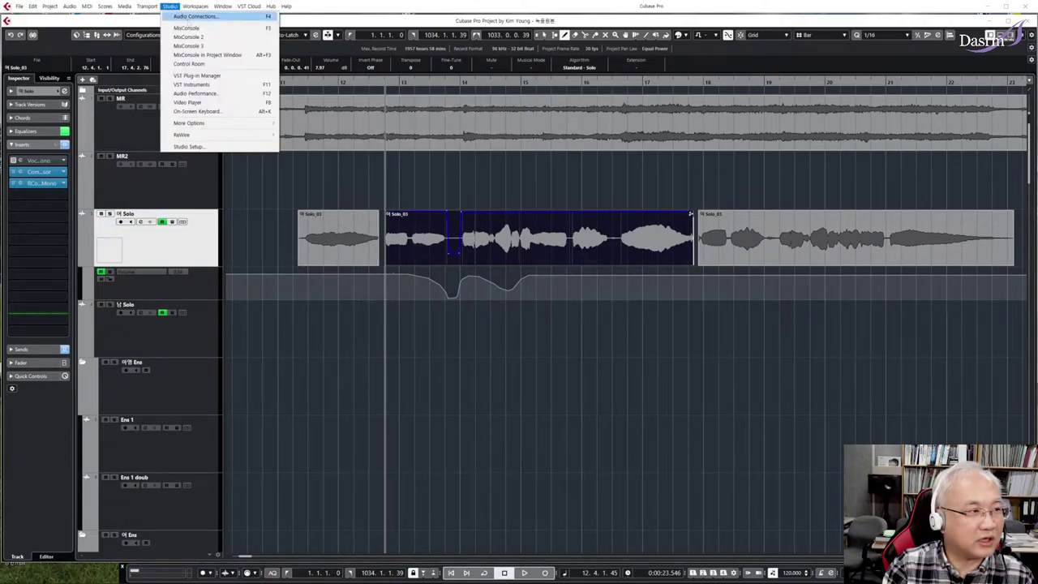
left_click(193, 28)
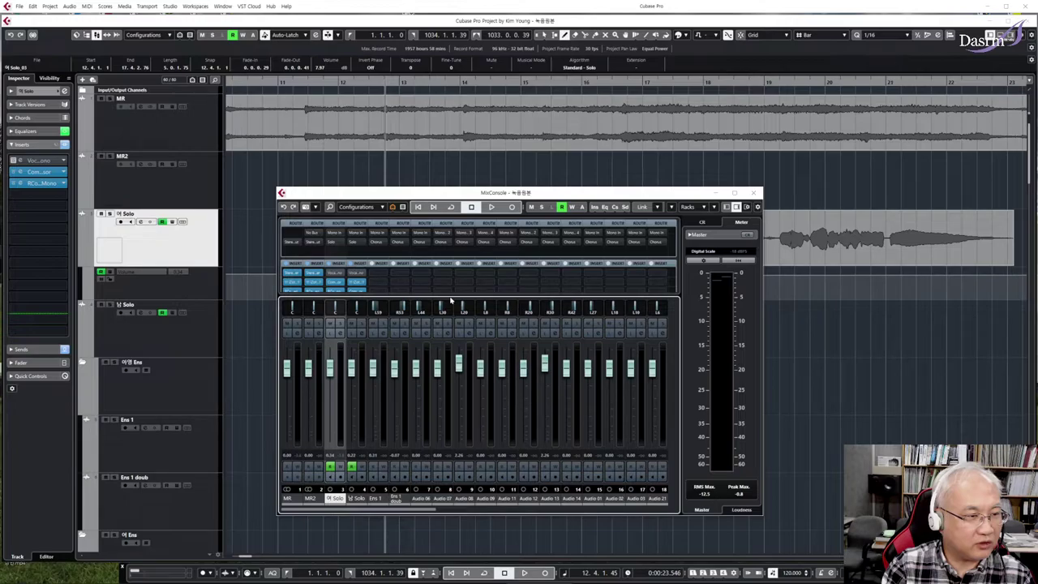
left_click_drag(451, 295, 453, 379)
left_click_drag(583, 194, 556, 140)
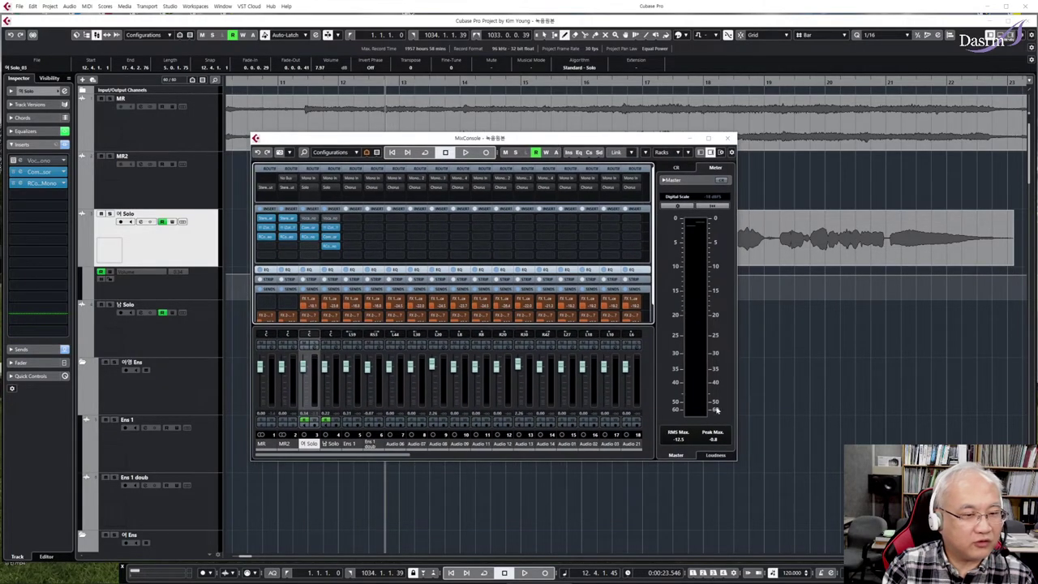
left_click_drag(737, 462, 851, 539)
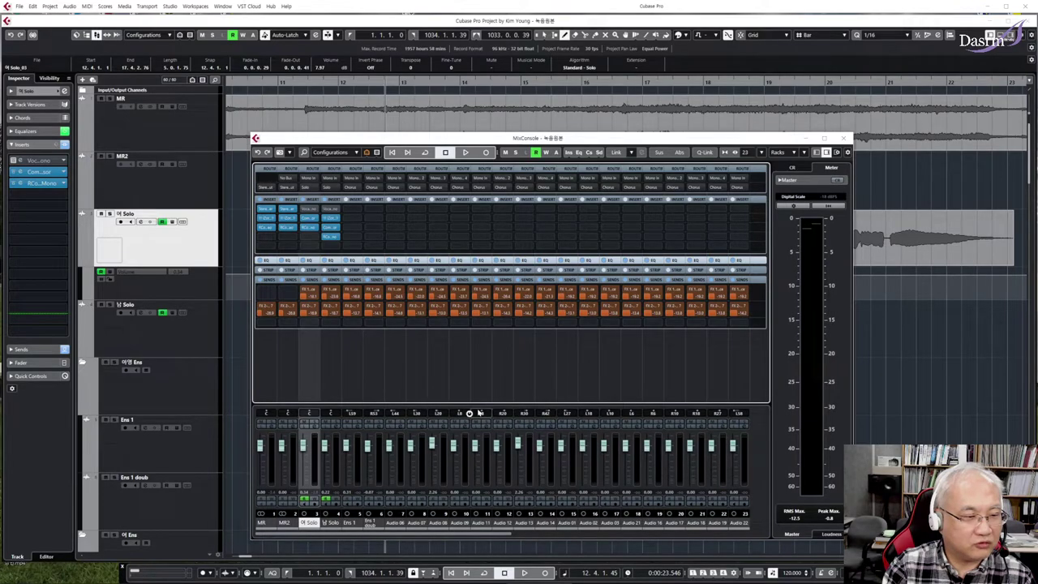
left_click_drag(476, 402, 477, 369)
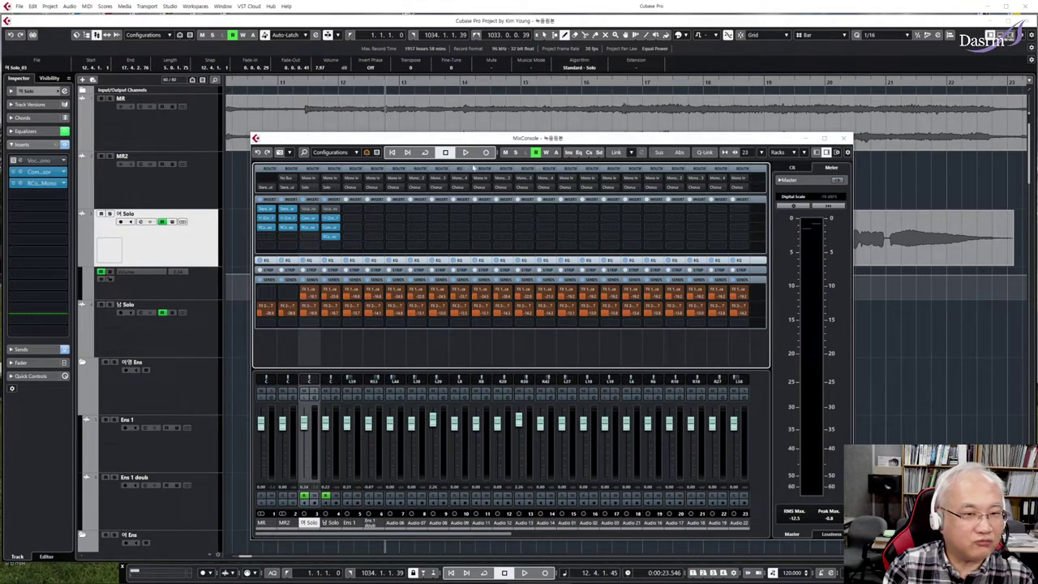
left_click(843, 139)
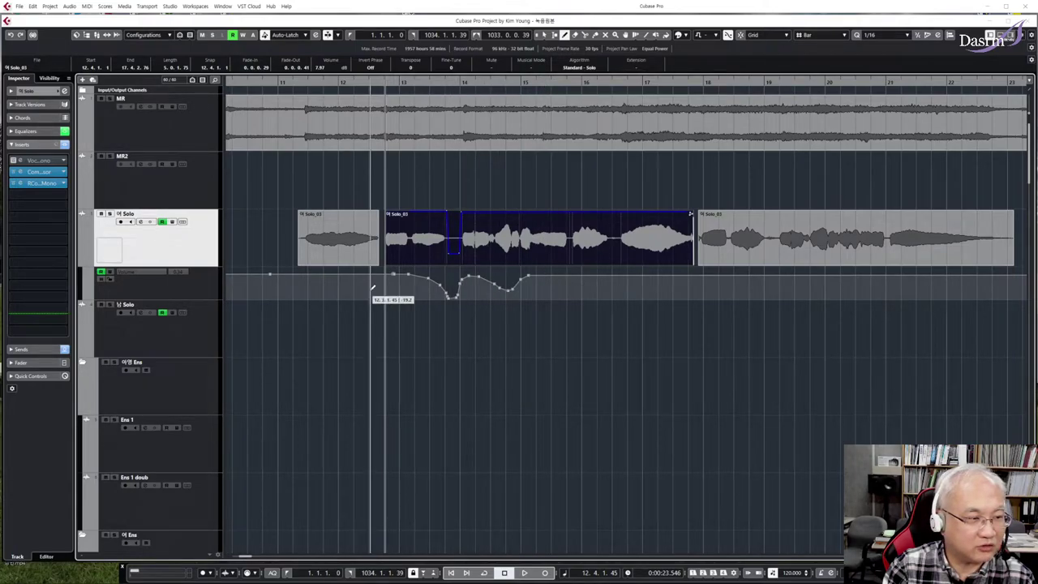
Undo the volume automation drawn on the 여 Solo track and hide its automation lane
key("ctrl+z")
key("ctrl+z")
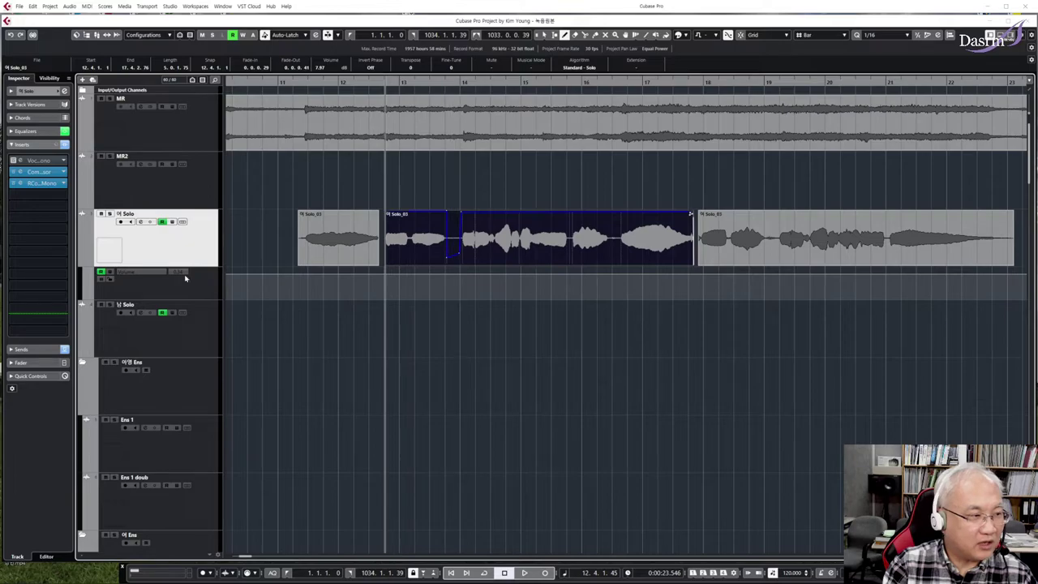
left_click(81, 264)
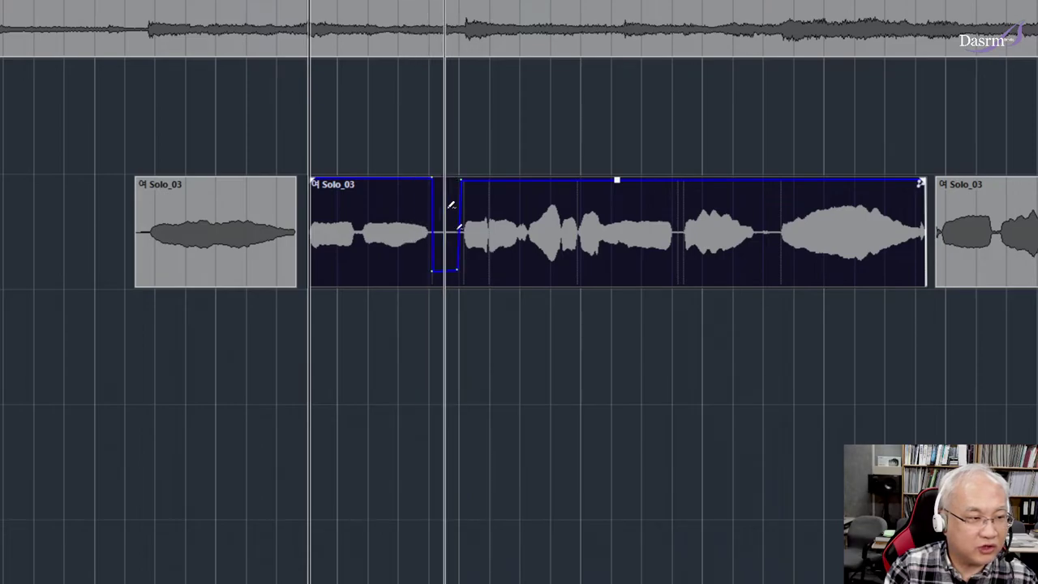
Refine the notch's trailing edge in the middle Solo_03 event's volume envelope and add a sloping dip between bars 14 and 16
left_click_drag(459, 261, 459, 263)
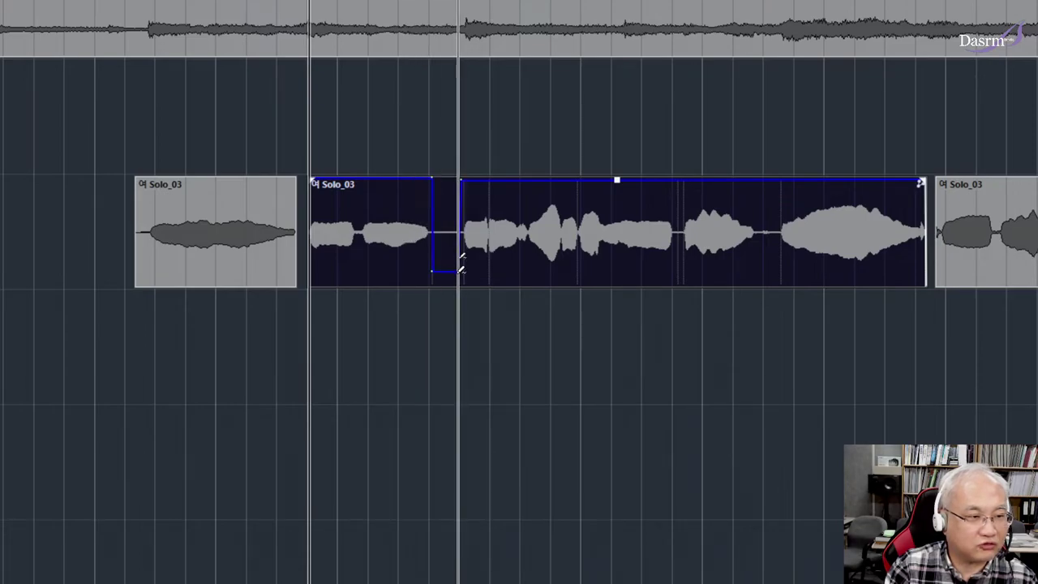
mouse_move(462, 180)
left_mouse_down()
mouse_move(463, 204)
mouse_move(463, 188)
left_mouse_up()
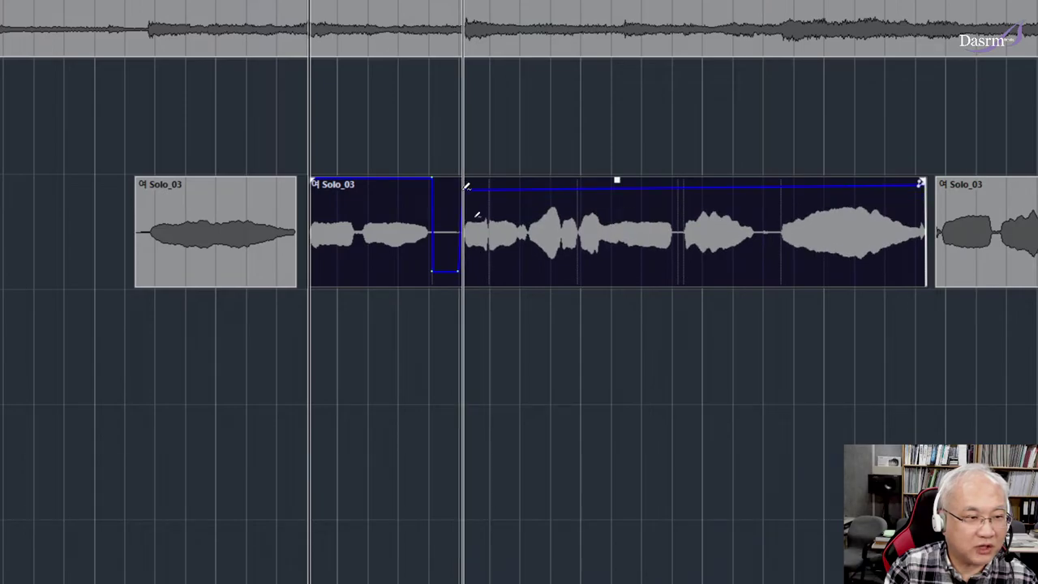
left_click_drag(632, 187, 673, 219)
left_click_drag(774, 214, 752, 180)
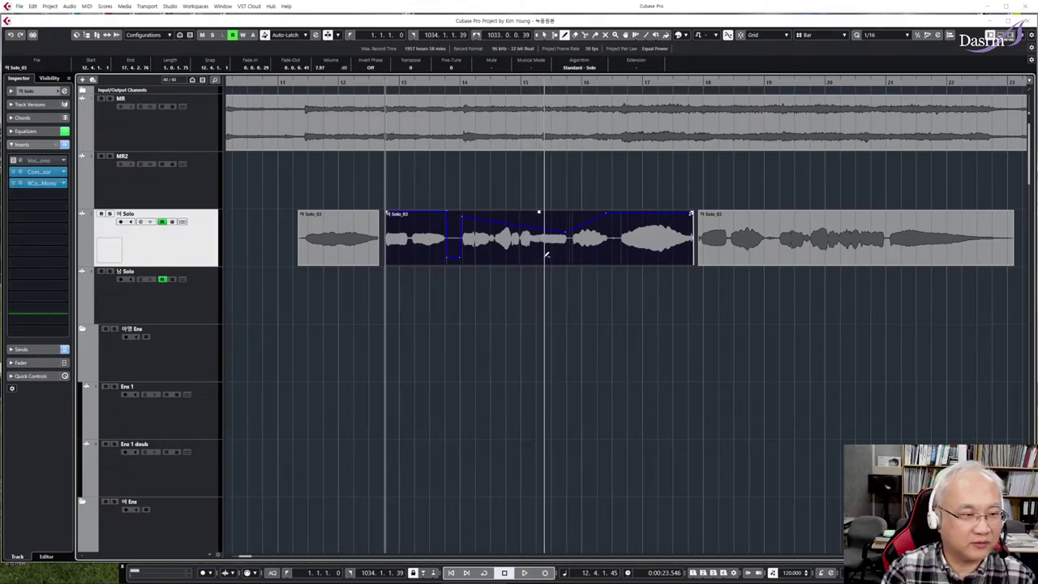
Open the middle Solo_03 event in the Sample Editor and turn on Edit VariAudio
double_click(545, 253)
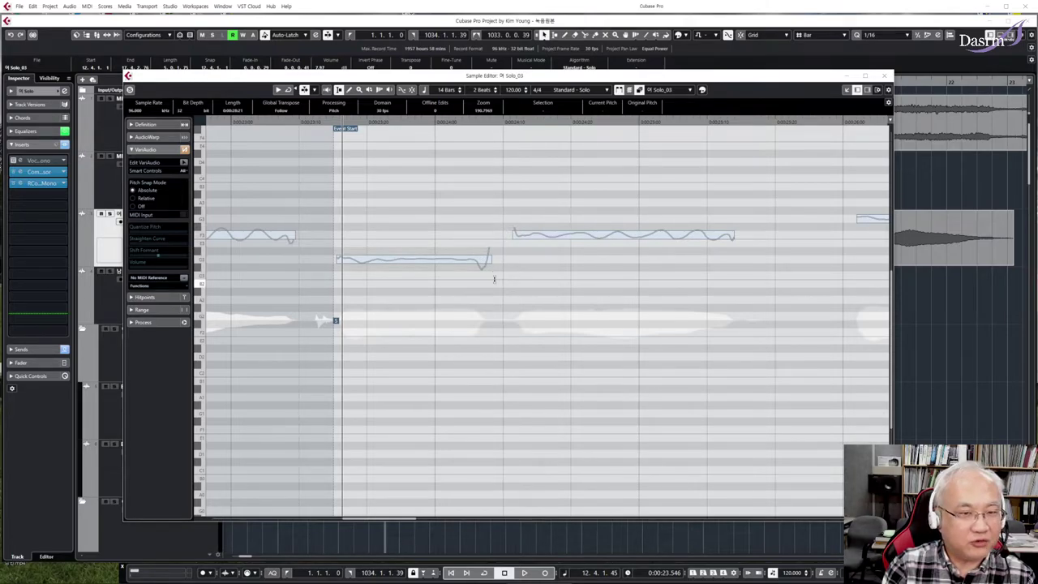
scroll(493, 279, "up", 2)
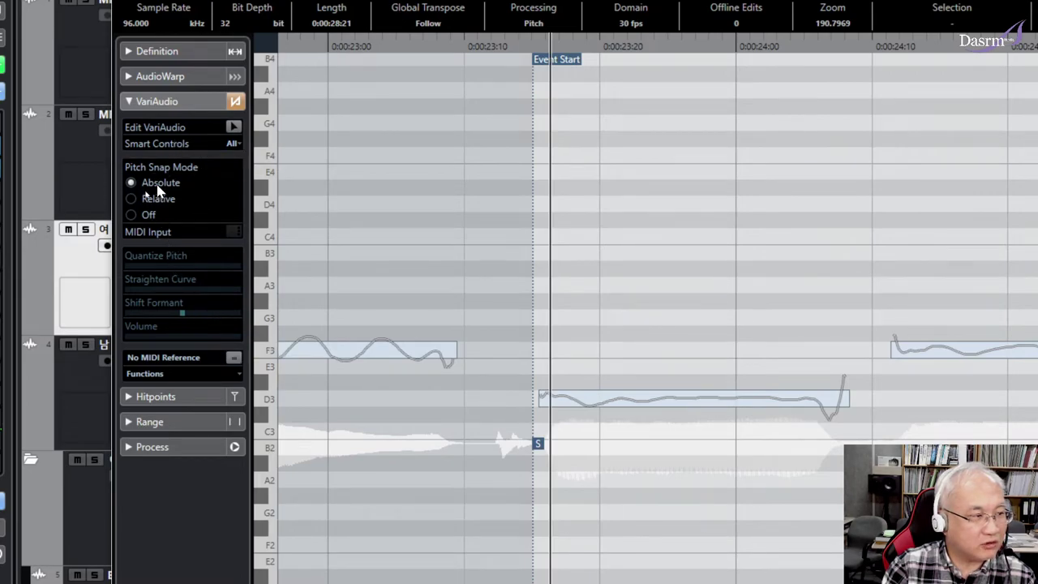
left_click(233, 129)
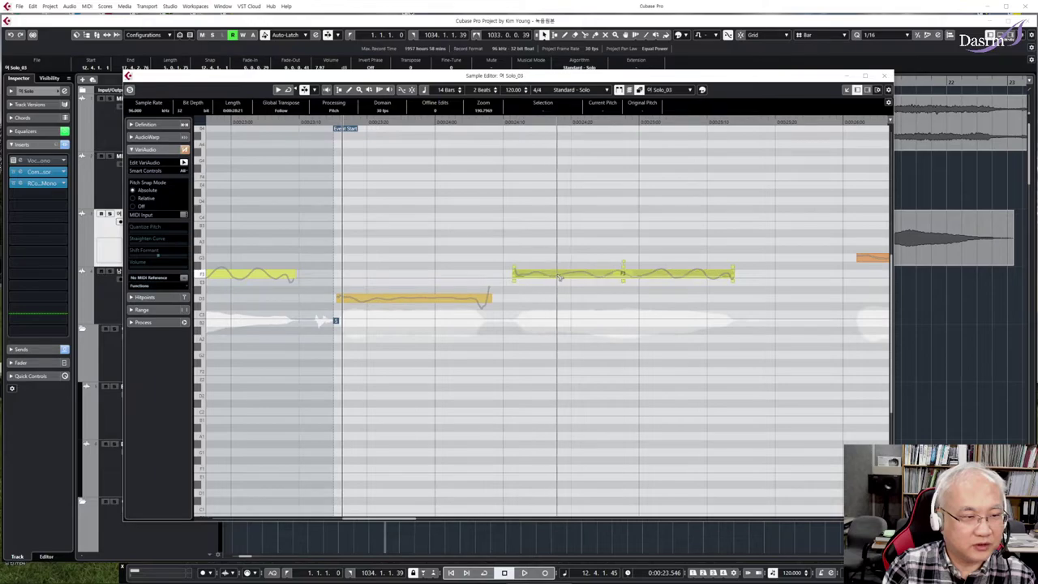
Select the F3 and D3 pitch segments near the event start, and play the event while examining its detected notes
left_click(626, 276)
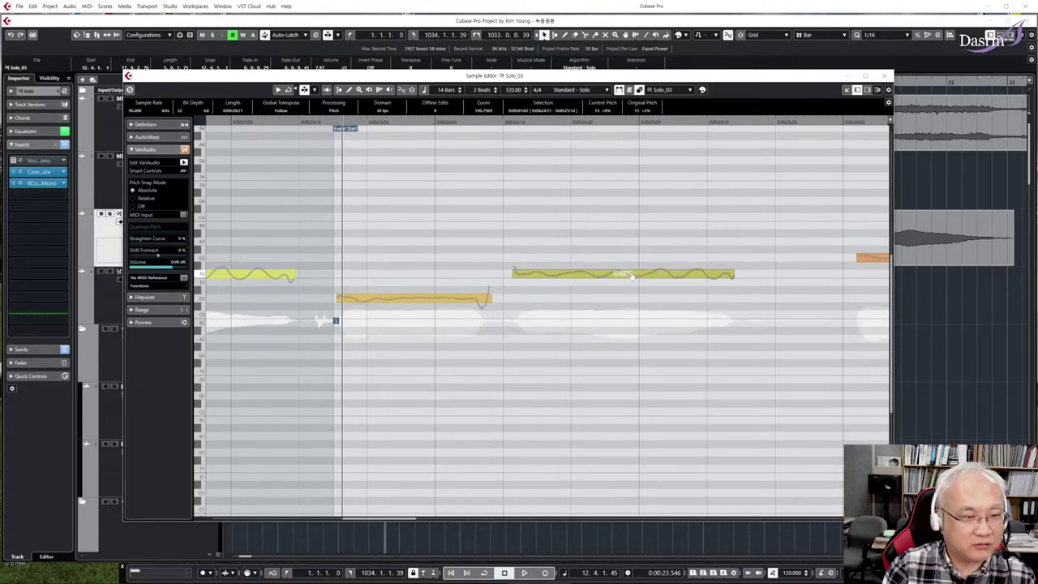
mouse_move(442, 302)
left_mouse_down()
mouse_move(445, 276)
mouse_move(448, 301)
left_mouse_up()
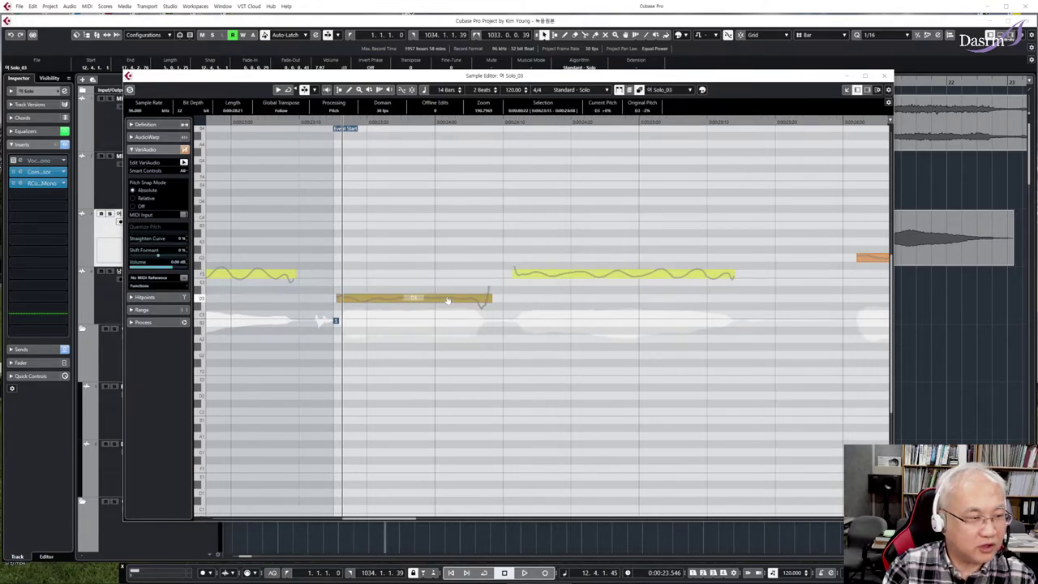
key("g")
key("g")
key("g")
key("g")
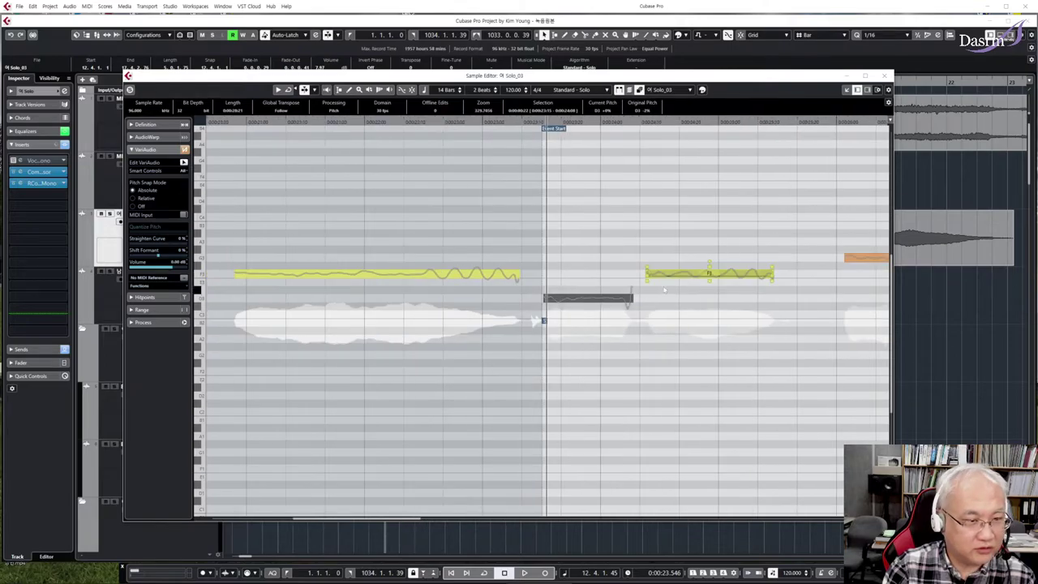
key("space")
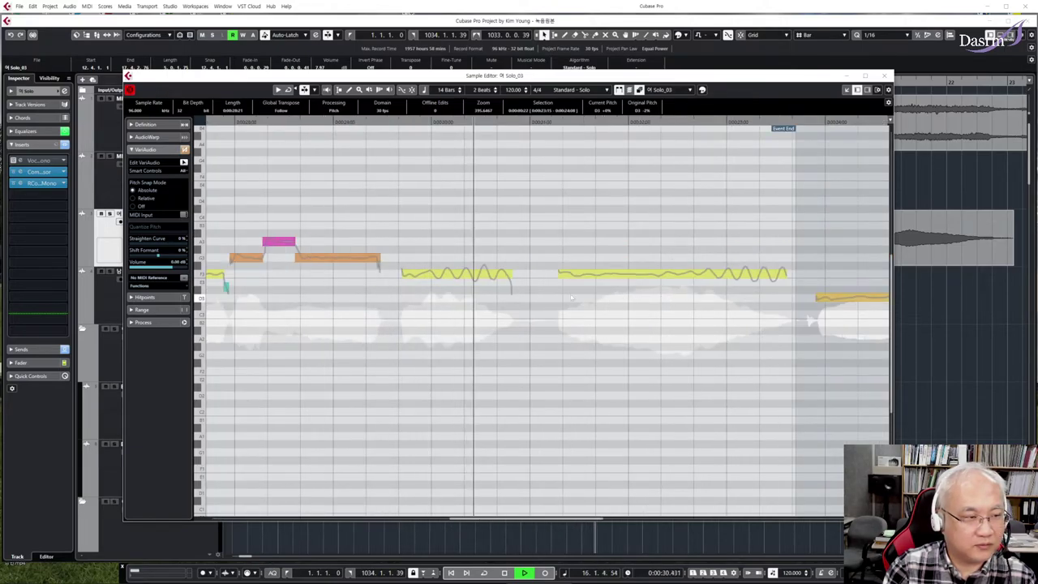
key("space")
scroll(545, 306, "left", 5)
scroll(533, 305, "left", 5)
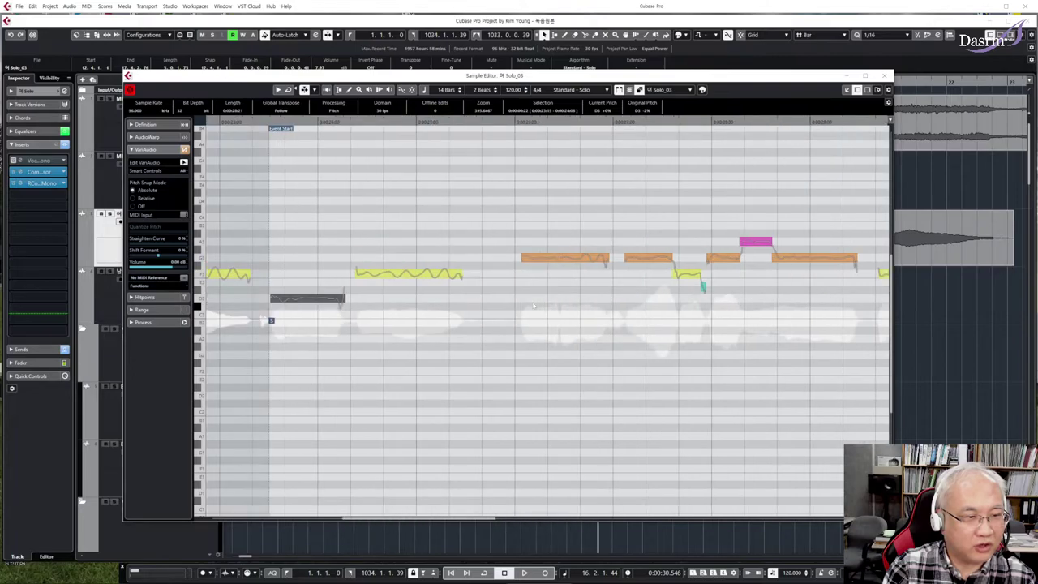
scroll(531, 294, "right", 2)
left_click(446, 276)
left_click(481, 304)
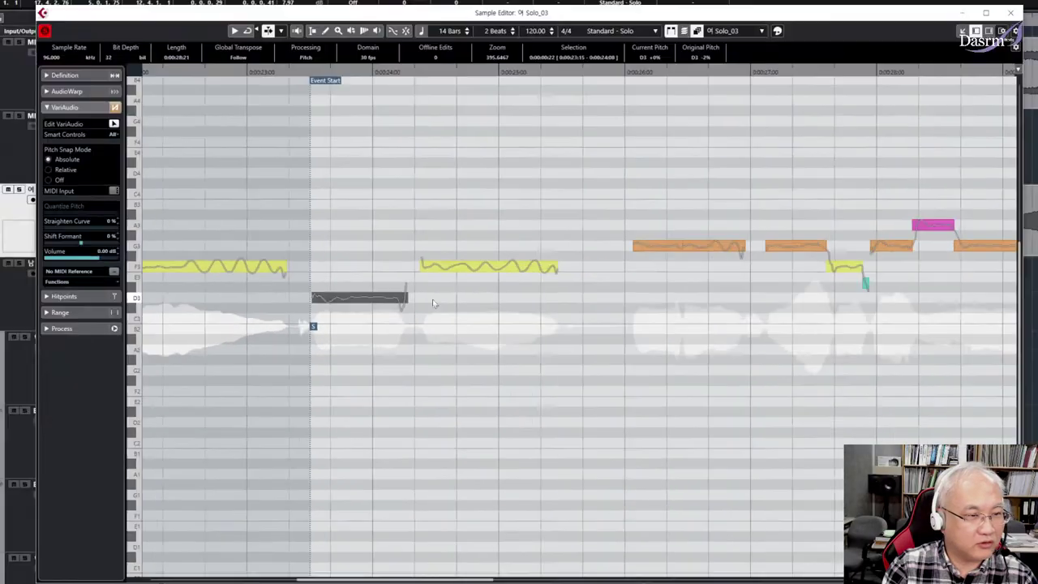
Set the VariAudio Smart Controls to show the default controls
left_click(371, 293)
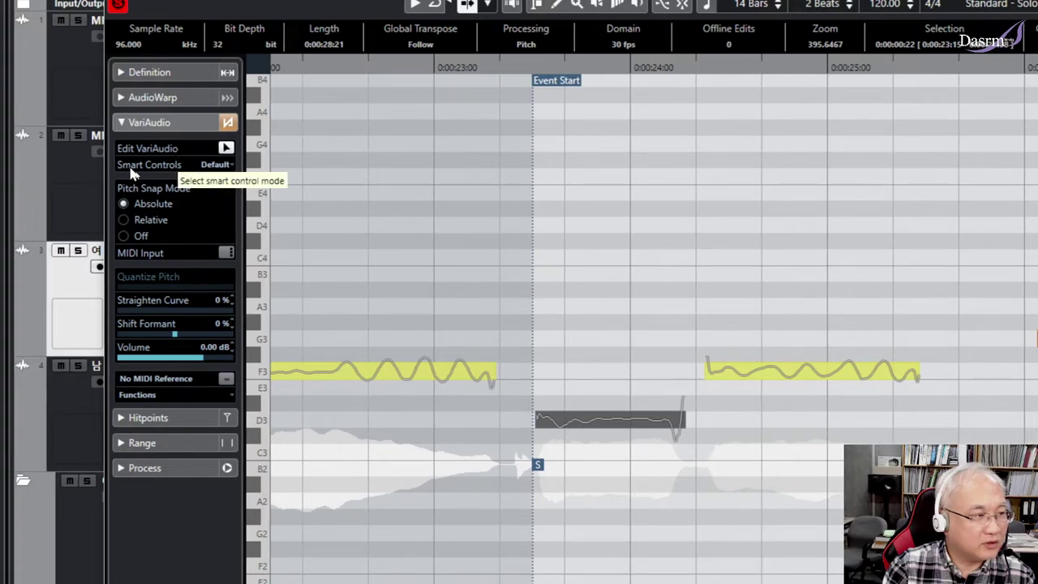
left_click(229, 166)
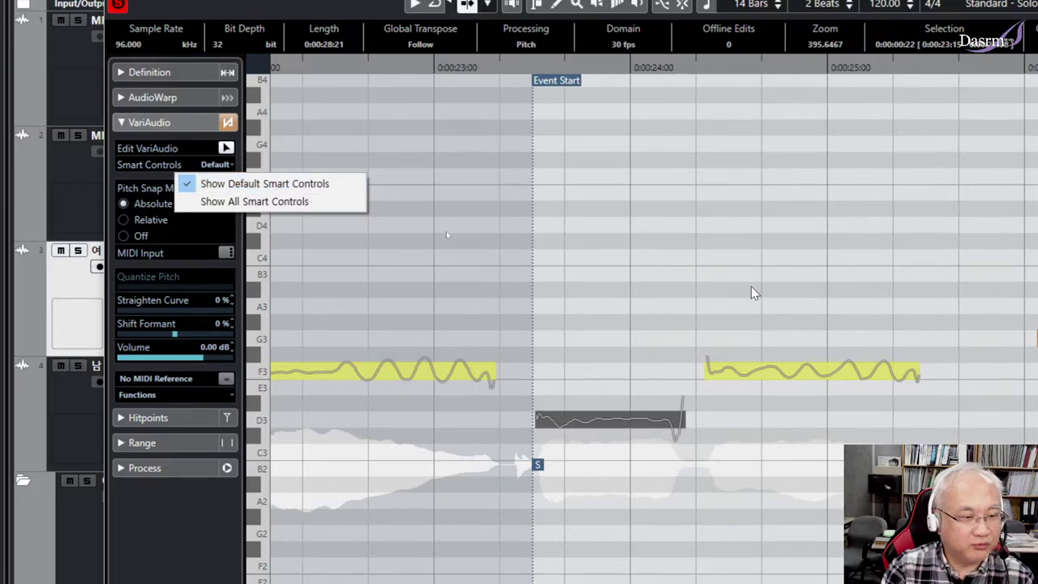
left_click(665, 306)
Select the F3 segment after the first D3 note, try straightening its pitch curve by 9%, and audition it
scroll(670, 326, "right", 2)
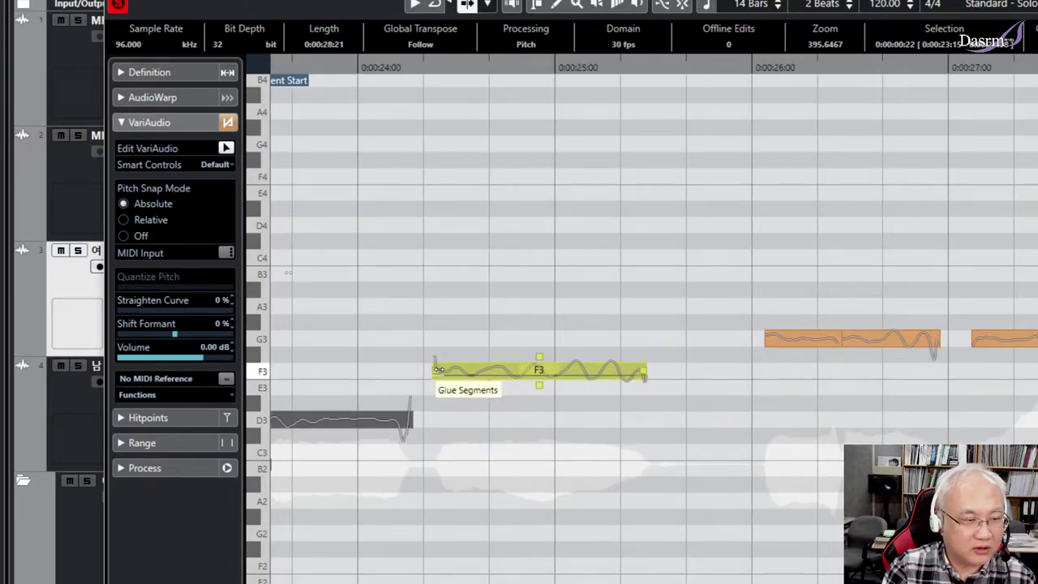
key("Left")
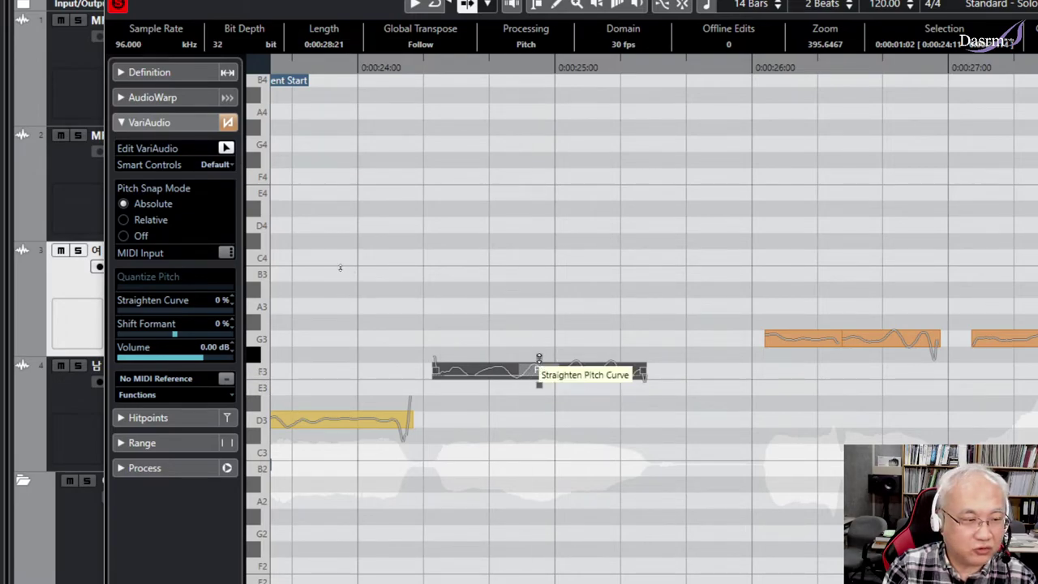
left_click(539, 357)
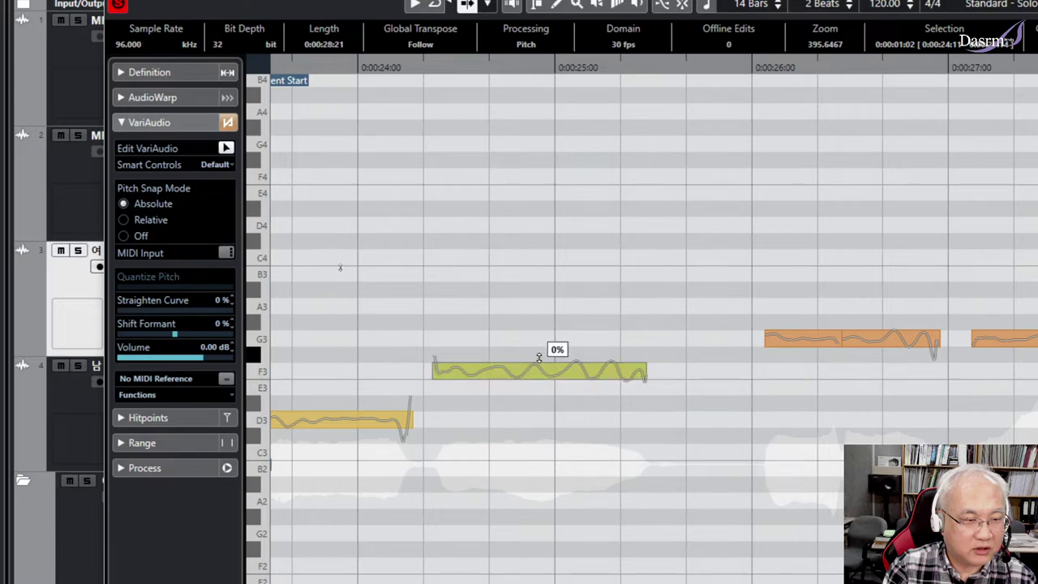
mouse_move(540, 362)
left_mouse_down()
mouse_move(539, 381)
mouse_move(539, 325)
mouse_move(549, 459)
mouse_move(559, 344)
mouse_move(554, 459)
mouse_move(551, 374)
left_mouse_up()
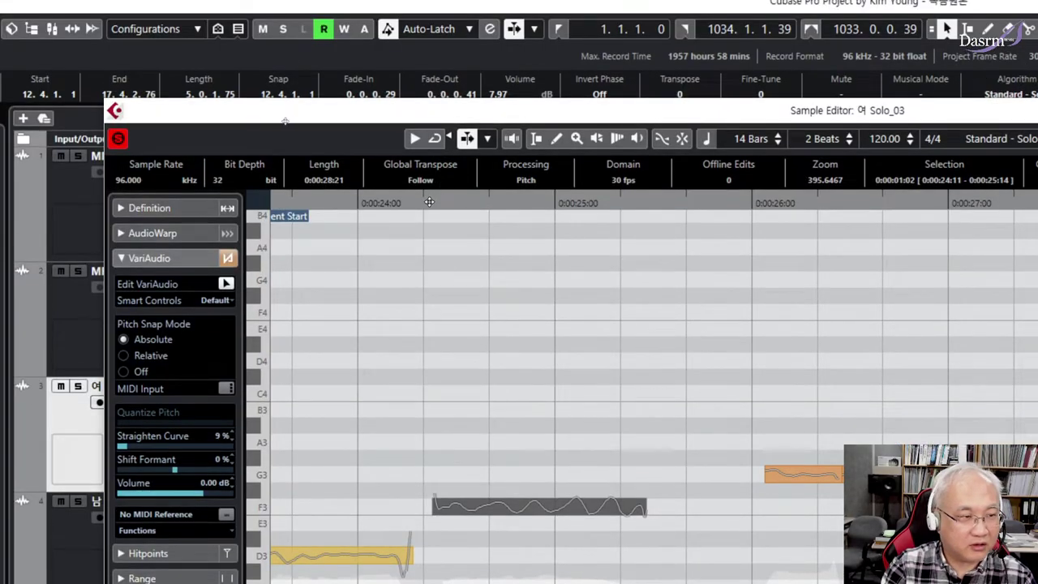
left_click(429, 202)
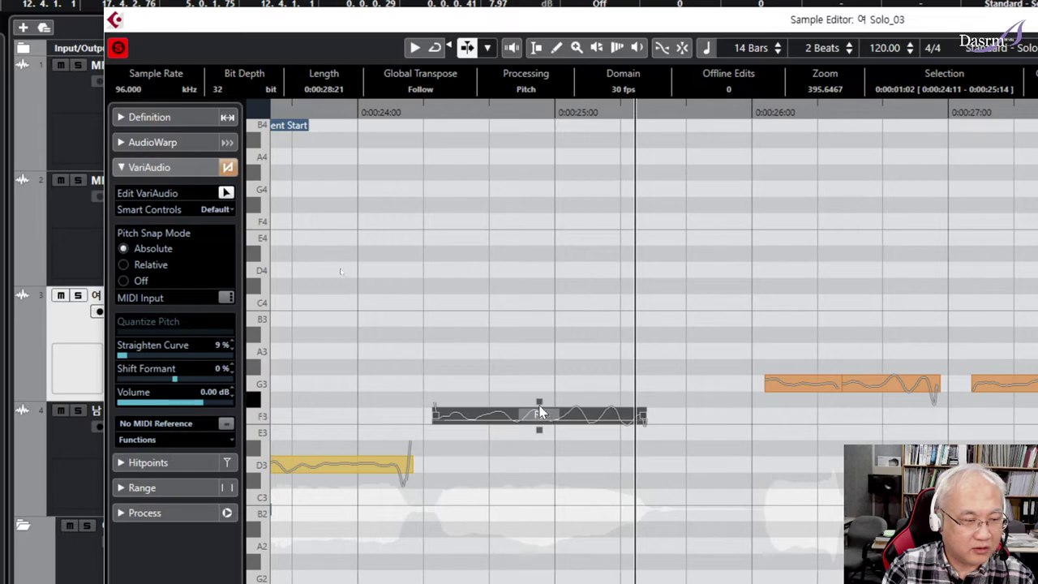
Try straightening the F3 segment's pitch curve by 90% and audition it from the segment's start
left_click_drag(539, 493, 545, 536)
left_click_drag(545, 445, 549, 497)
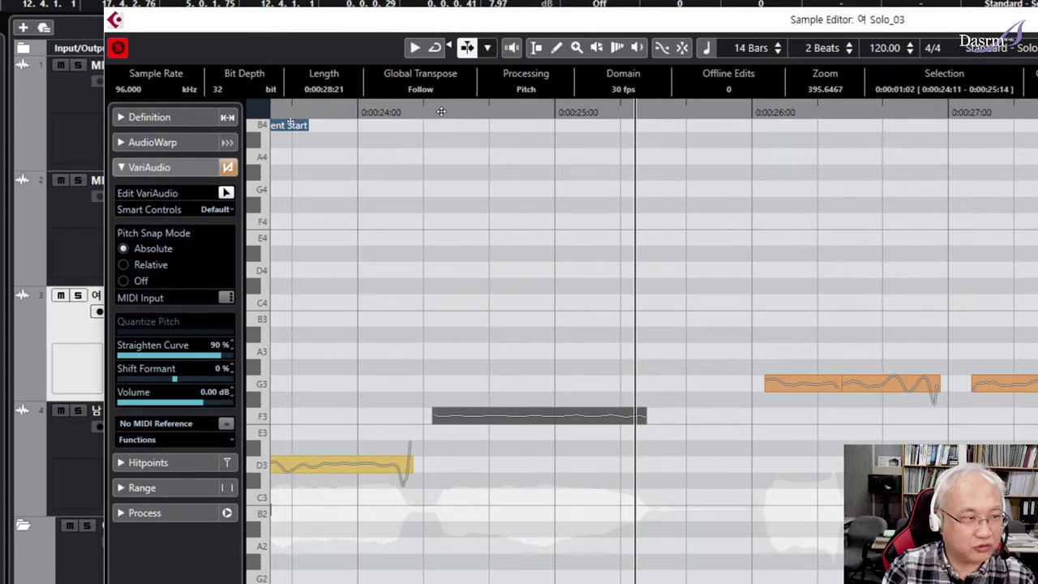
left_click(428, 111)
key("space")
key("space")
Reset the F3 segment's Straighten Curve to 0%, try warping its end slightly earlier, and restore its original length
left_click(422, 111)
left_click_drag(539, 404, 532, 238)
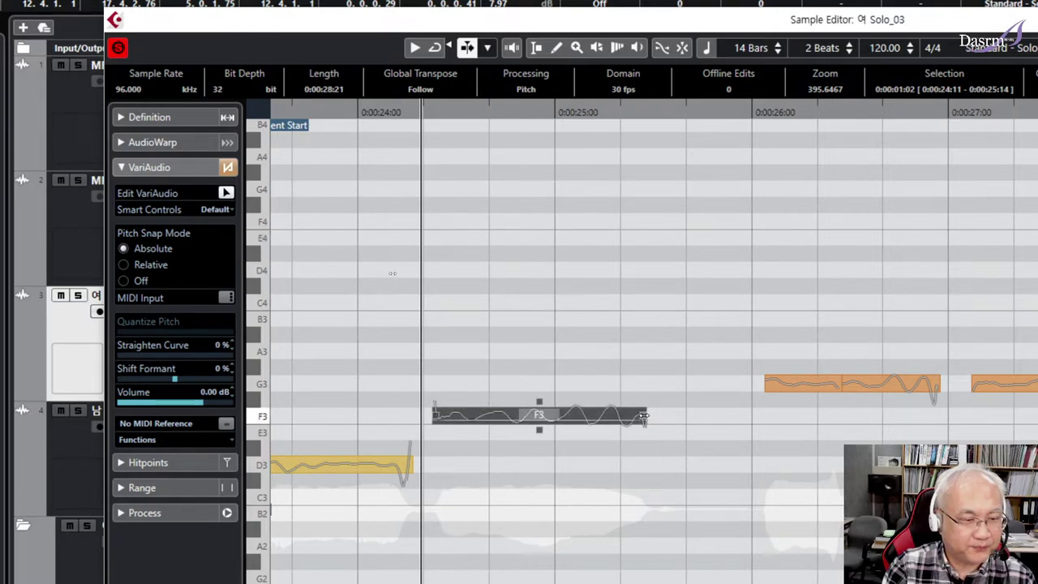
left_click_drag(643, 417, 639, 419)
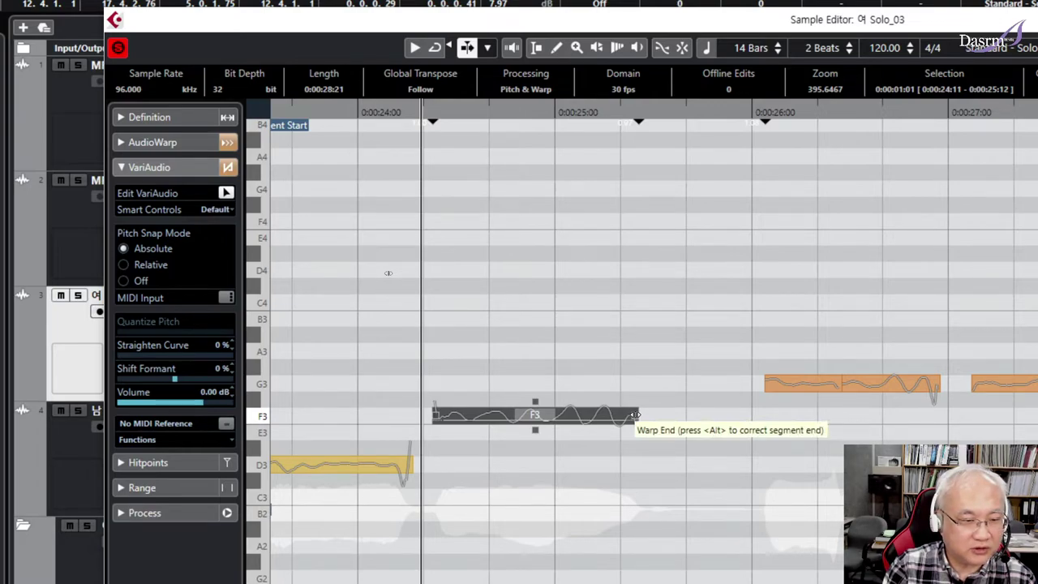
left_click_drag(635, 416, 644, 415)
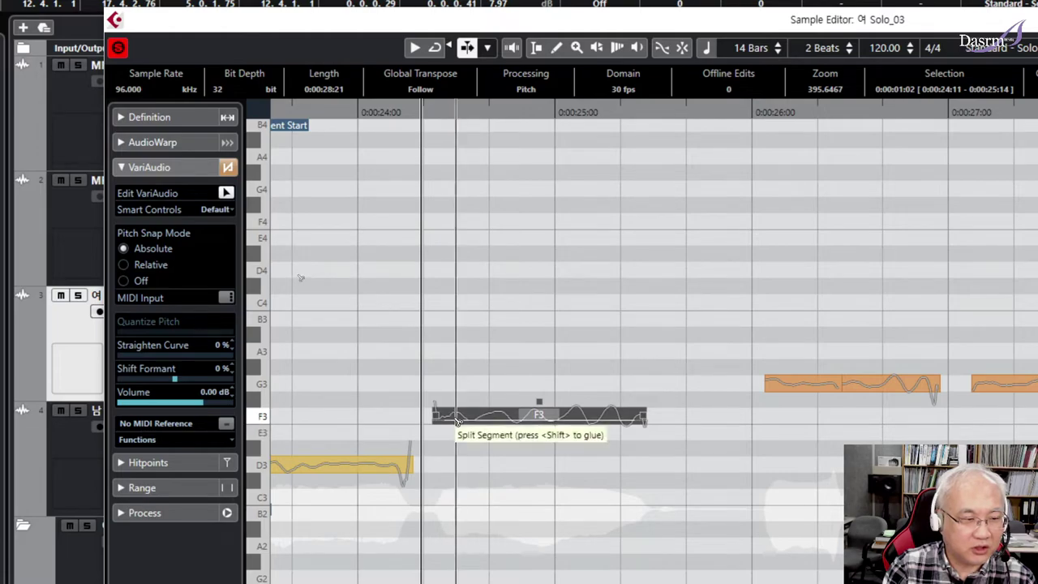
Try warping the F3 segment's start and end slightly earlier, and undo both warps
left_click_drag(465, 419, 424, 419)
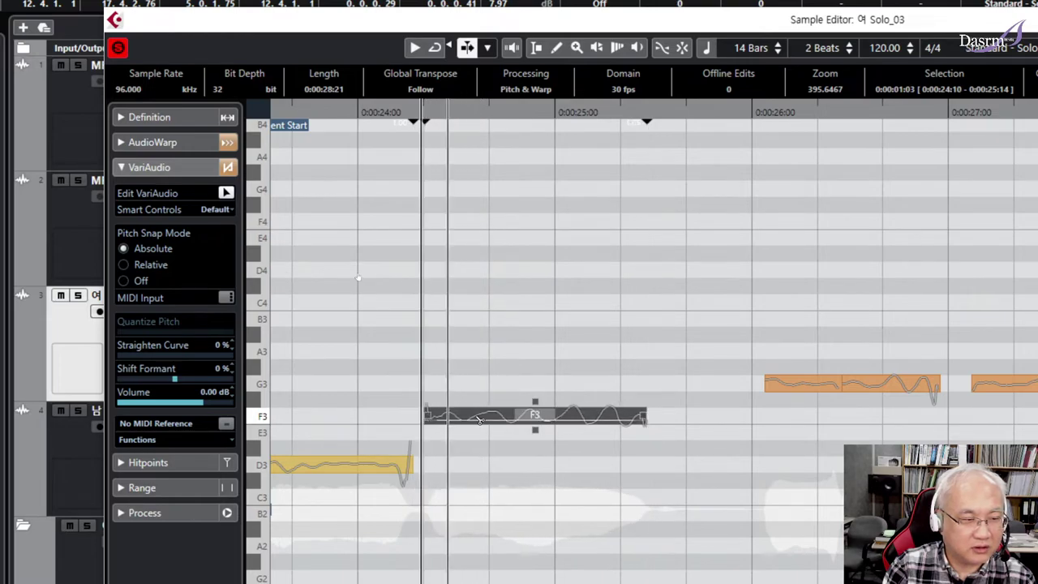
left_click_drag(647, 416, 620, 421)
key("ctrl+z")
key("ctrl+z")
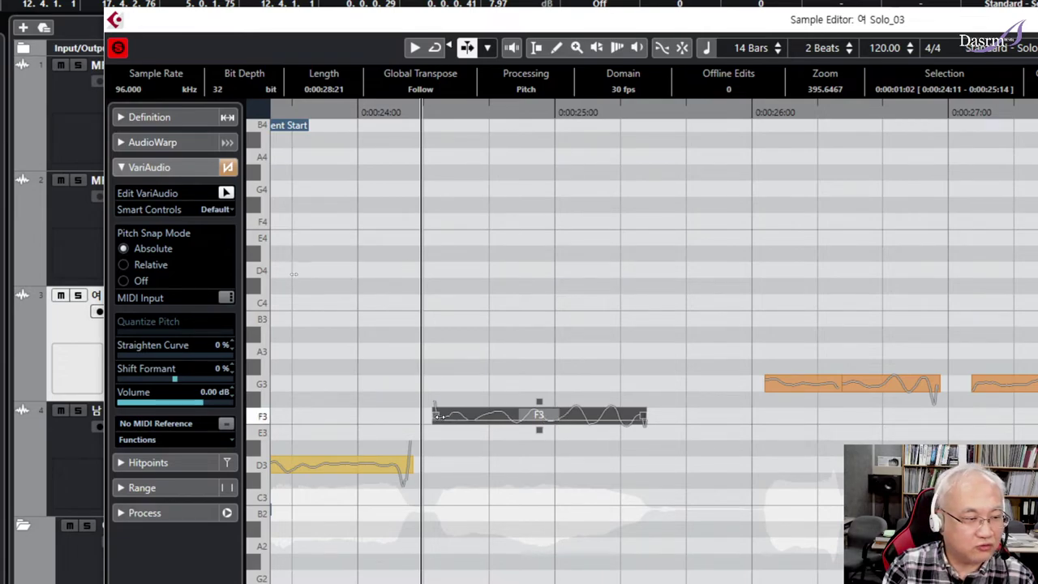
Try shortening the F3 segment from both ends, inspect its warp markers in AudioWarp, and return to VariAudio editing
left_click_drag(438, 424, 465, 420)
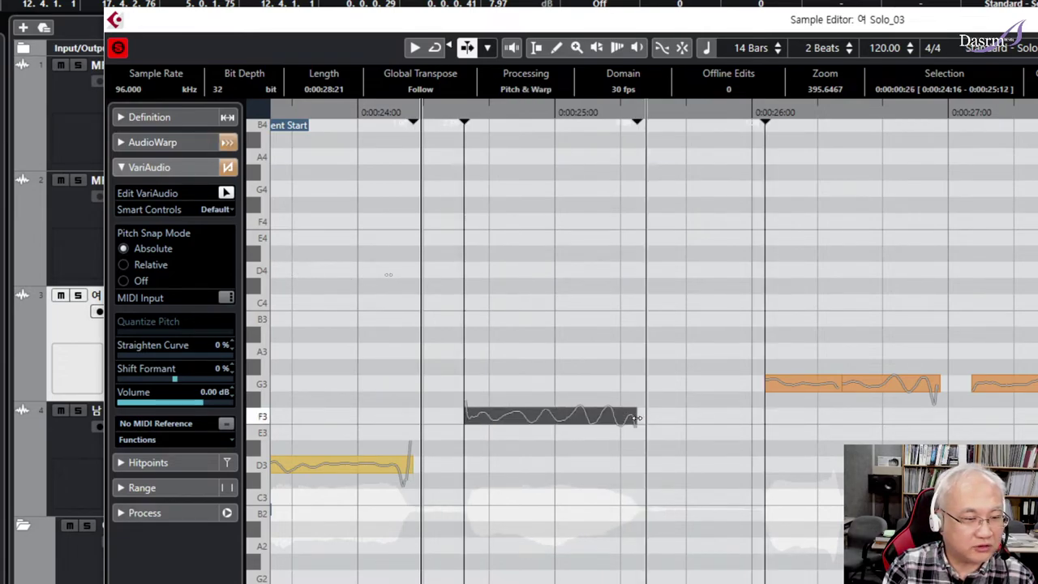
left_click(166, 143)
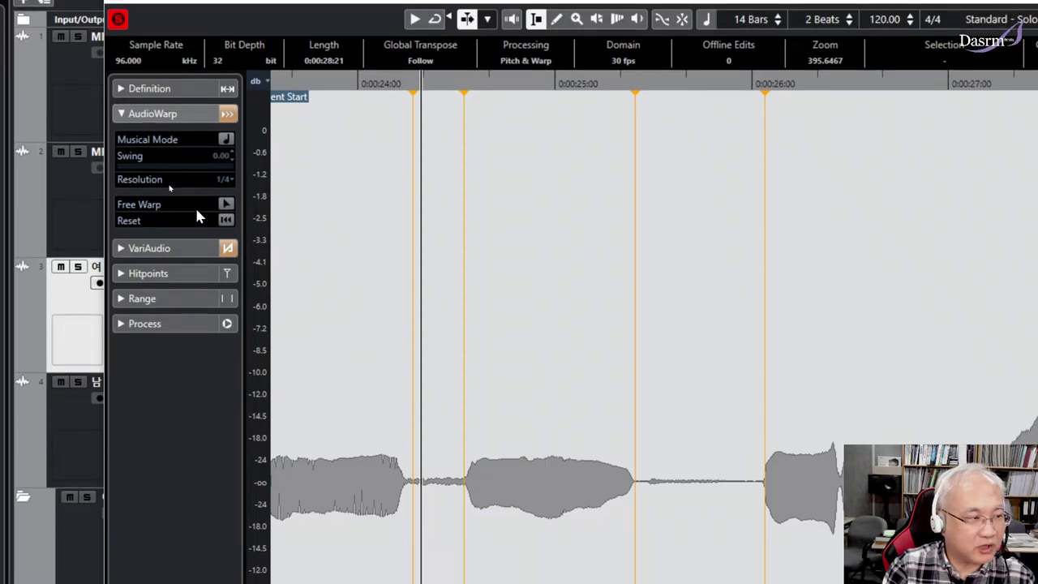
left_click(176, 249)
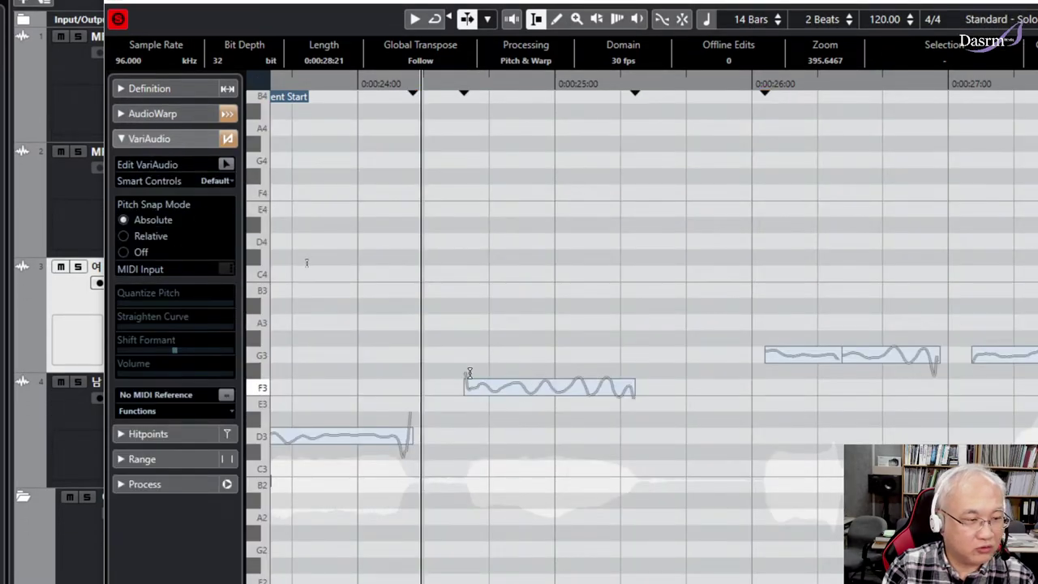
left_click(226, 164)
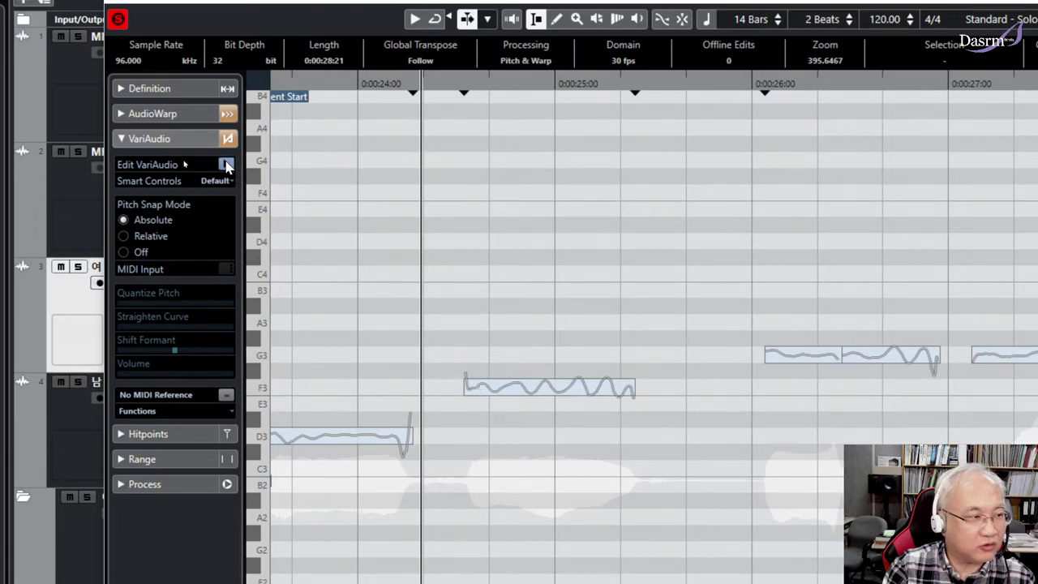
Select the F3 segment, try shifting its pitch slightly, and quantize its pitch to 100%
left_click(492, 389)
left_click_drag(539, 402, 550, 481)
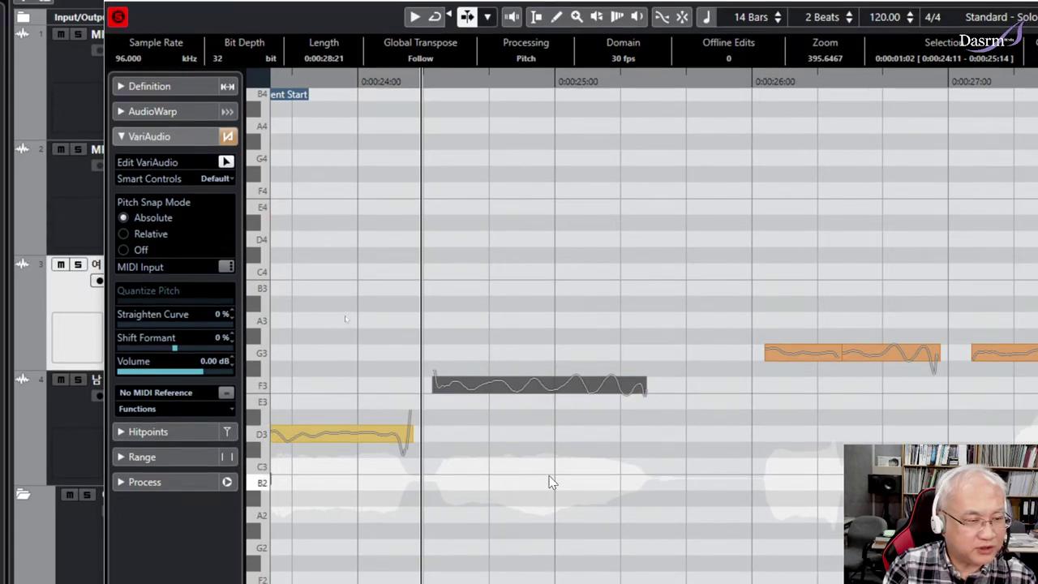
left_click(543, 390)
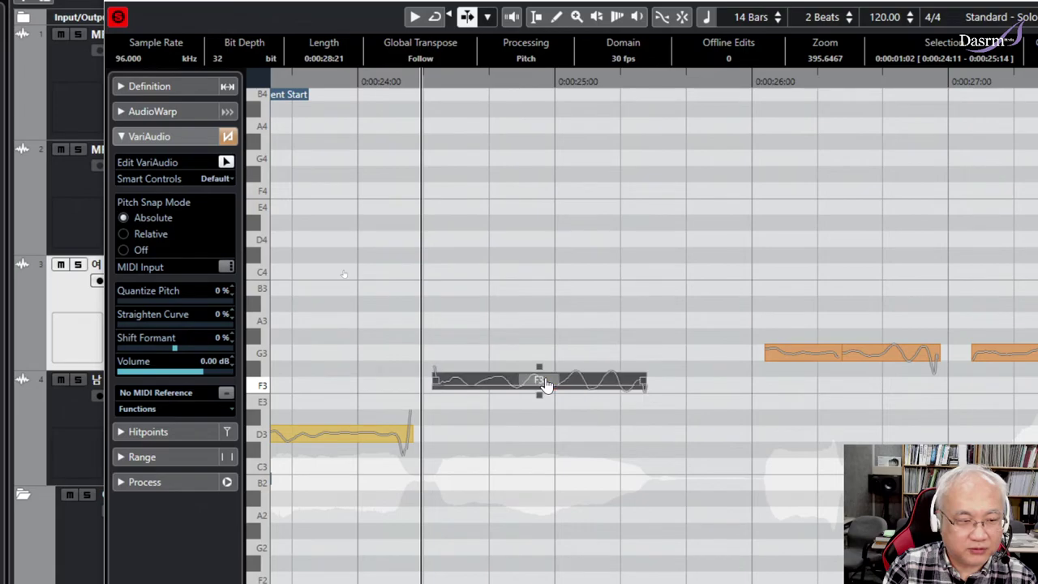
left_click_drag(539, 395, 534, 253)
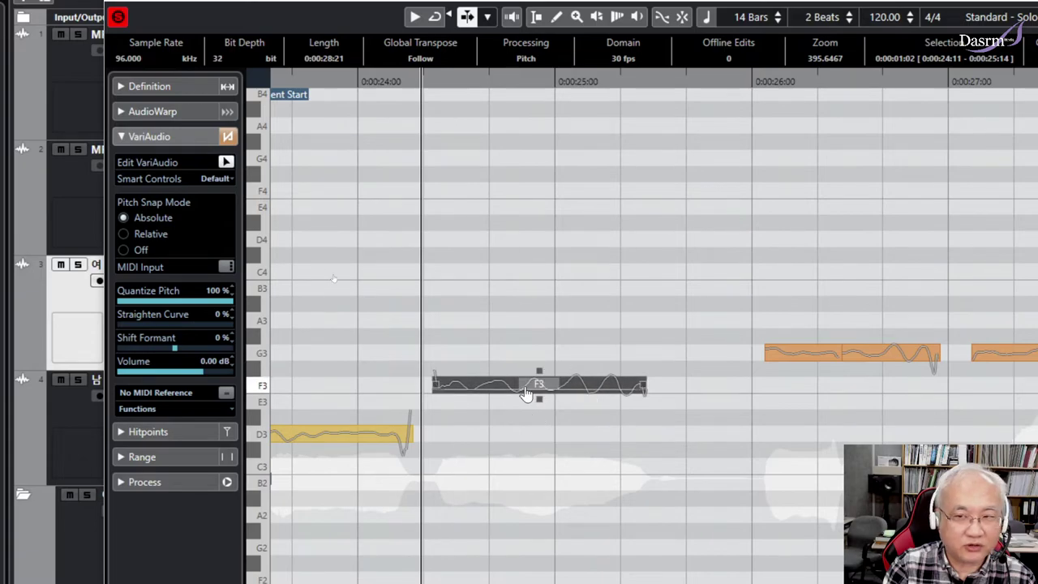
Set the VariAudio Smart Controls to show all controls
left_click(214, 180)
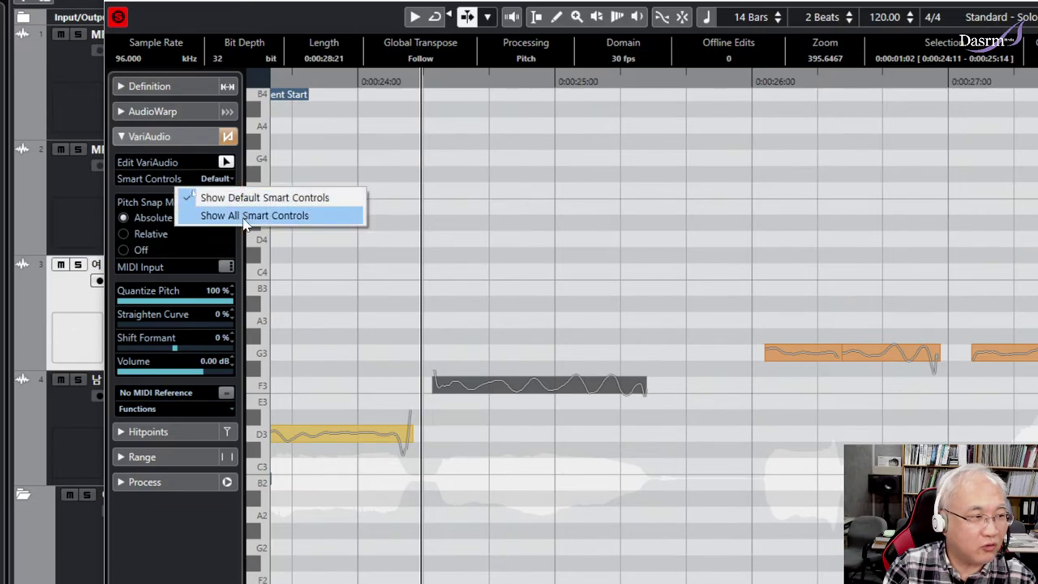
left_click(302, 223)
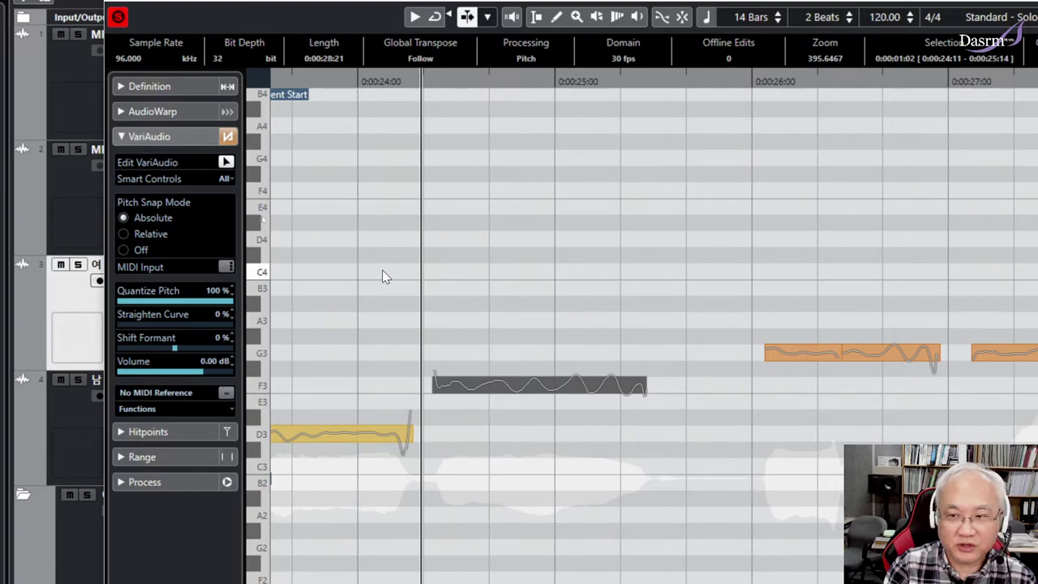
mouse_move(583, 398)
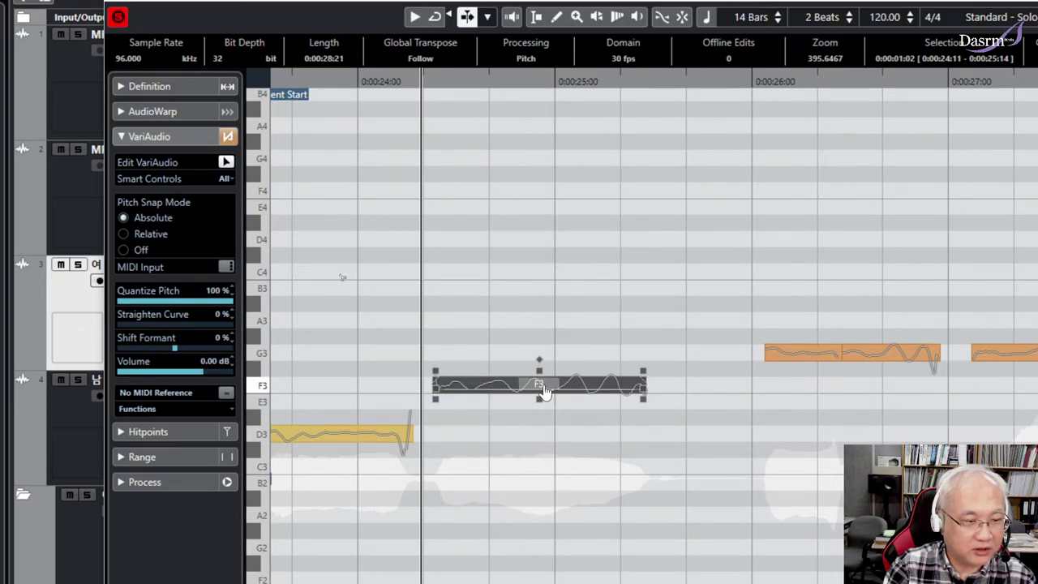
Move the F3 segment's tilt anchor to different positions and try tilting the pitch curve from its ends
left_click_drag(539, 361, 539, 363)
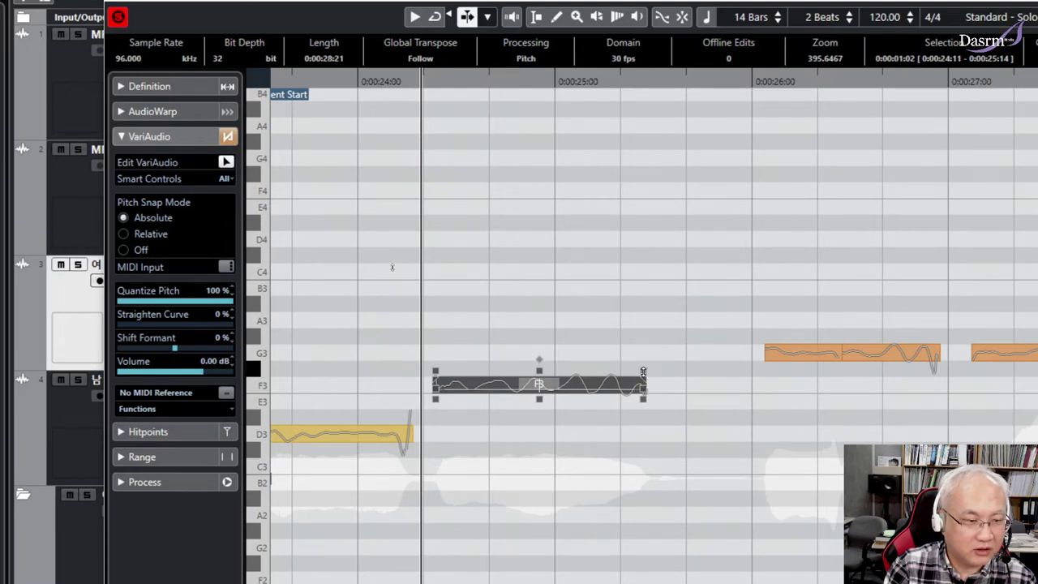
mouse_move(643, 372)
left_mouse_down()
mouse_move(645, 334)
mouse_move(643, 425)
mouse_move(645, 346)
mouse_move(642, 381)
mouse_move(642, 370)
left_mouse_up()
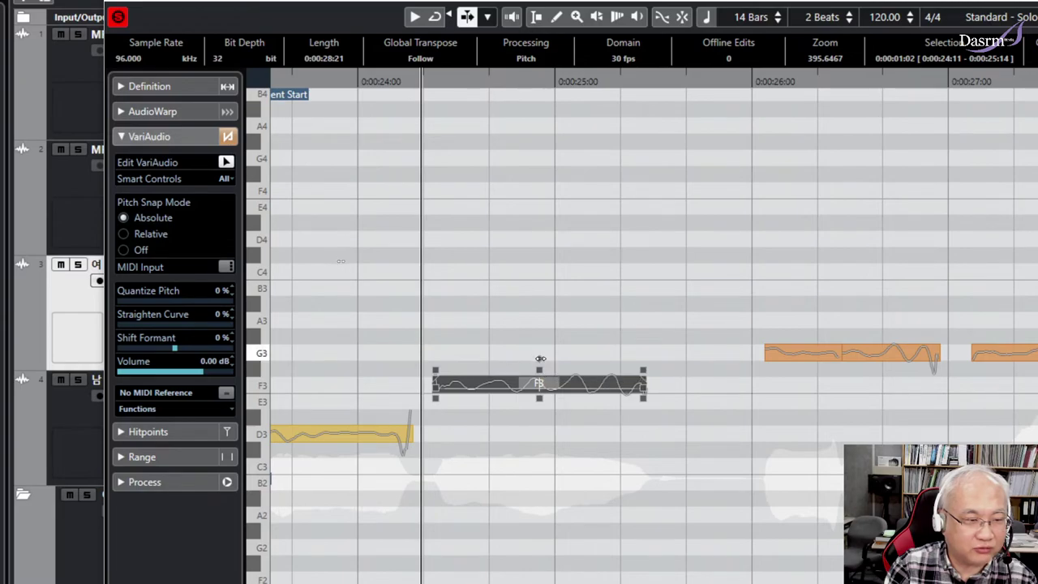
left_click(539, 360)
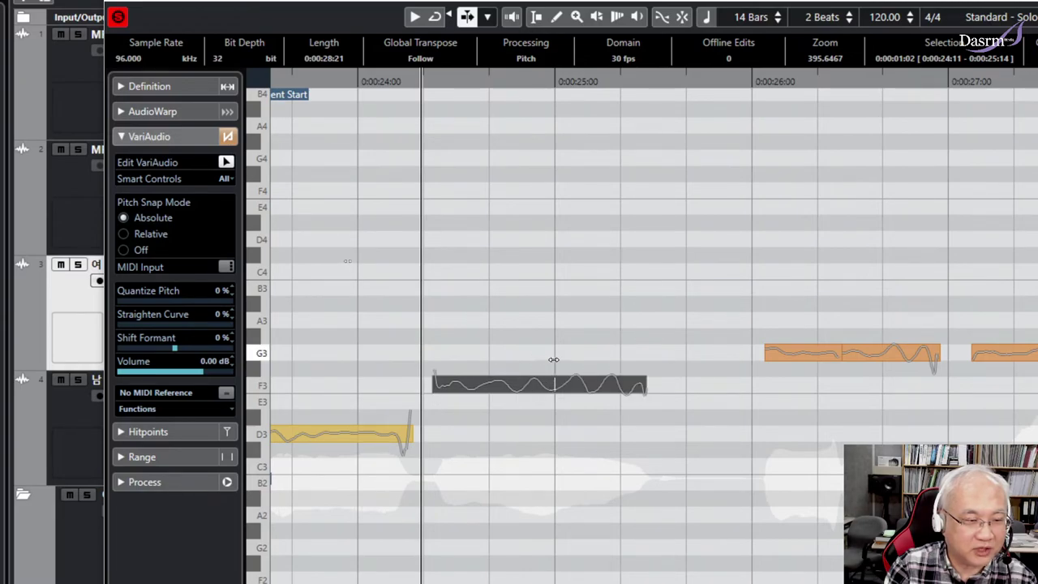
left_click(575, 358)
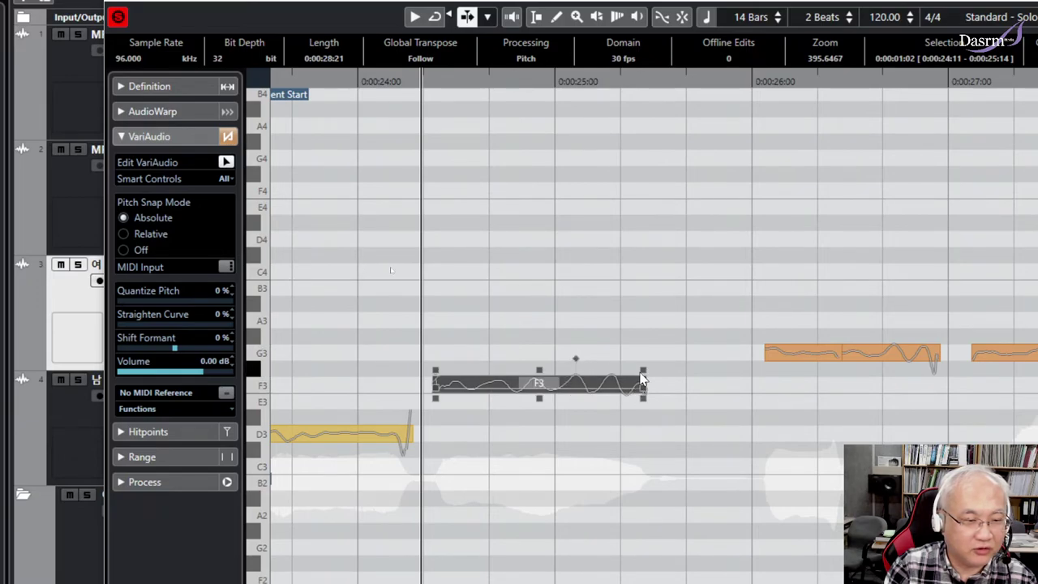
mouse_move(641, 369)
left_mouse_down()
mouse_move(643, 325)
mouse_move(641, 417)
mouse_move(642, 366)
left_mouse_up()
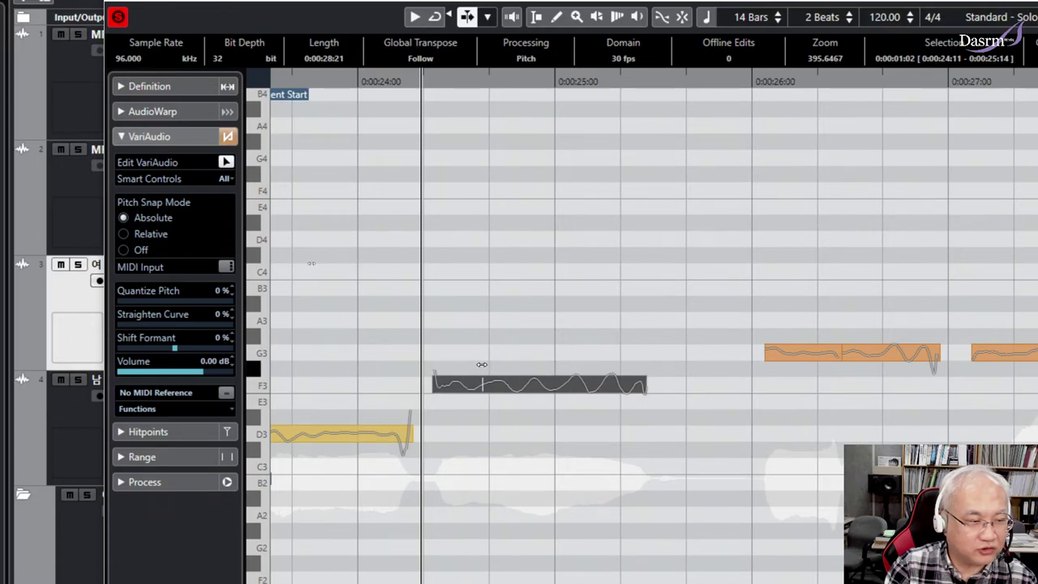
mouse_move(434, 360)
left_mouse_down()
mouse_move(436, 349)
mouse_move(435, 366)
left_mouse_up()
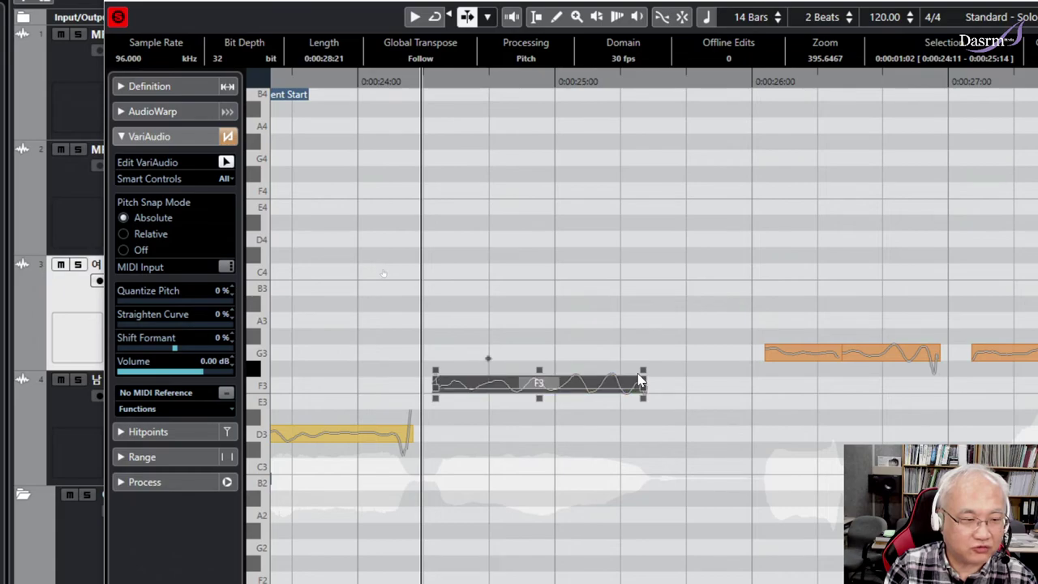
Straighten the F3 segment's pitch curve by 27% and check that all Smart Controls are shown
left_click_drag(537, 370, 543, 400)
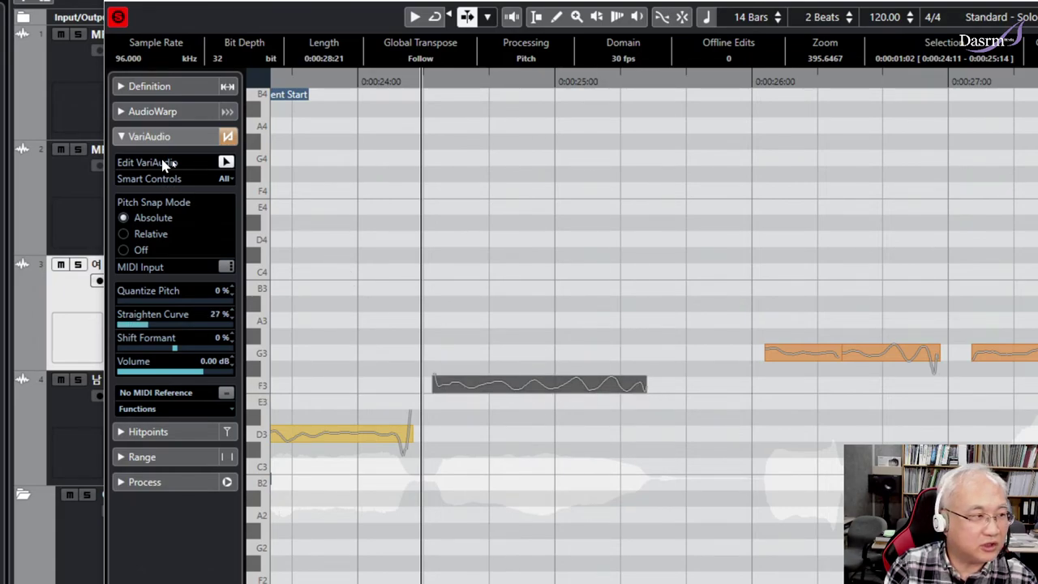
left_click(226, 179)
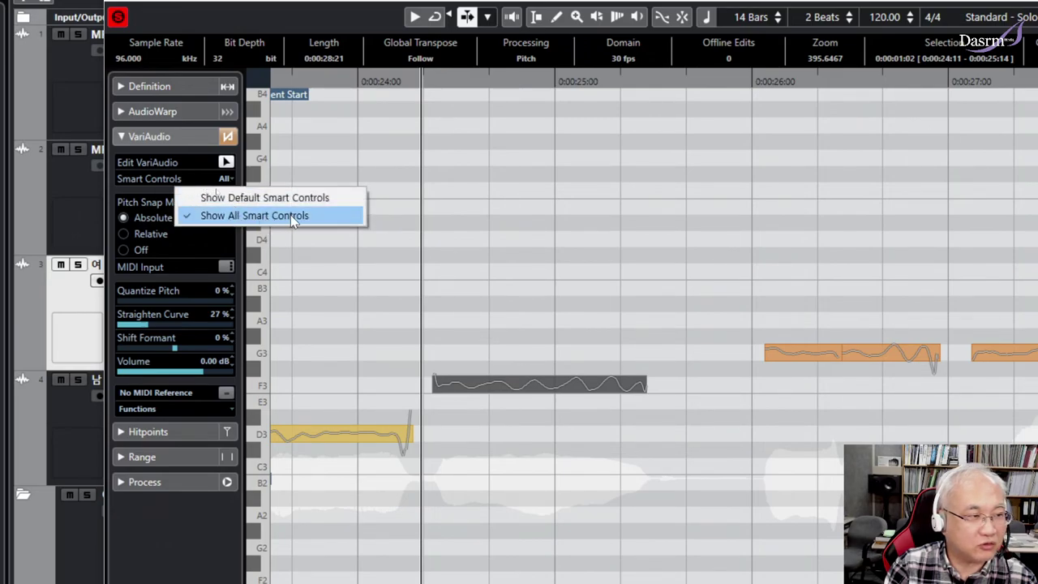
left_click(555, 352)
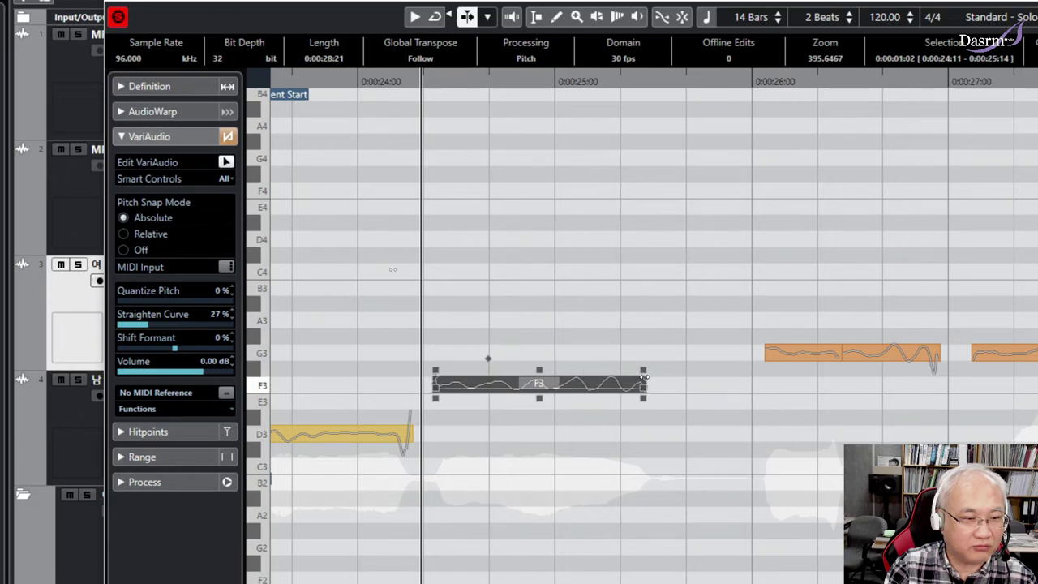
Try the F3 segment's volume at -13.1 dB and -24.1 dB, and raise it slightly again
left_click_drag(642, 399, 649, 459)
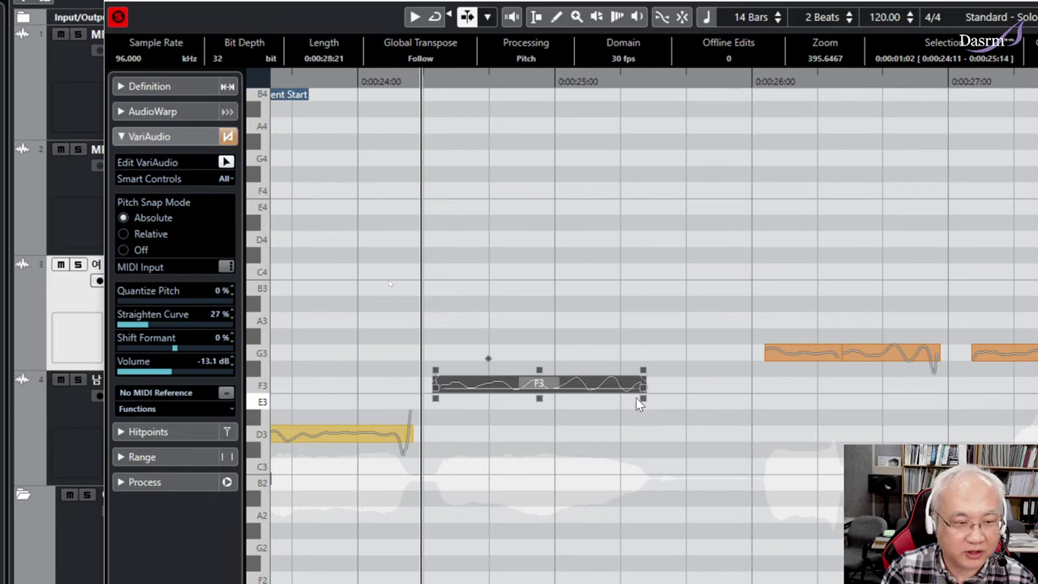
left_click_drag(642, 423, 641, 431)
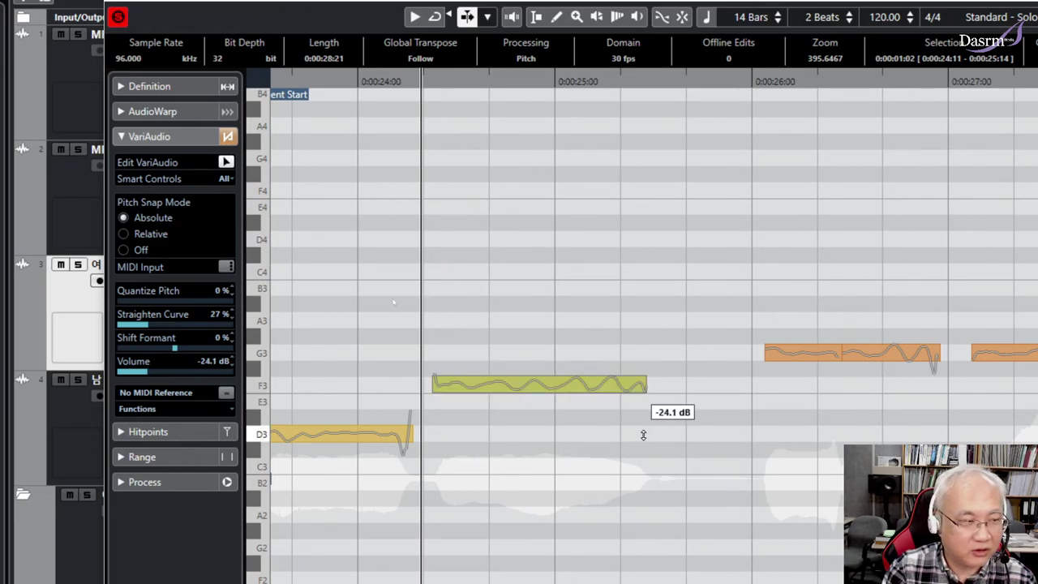
left_click(224, 180)
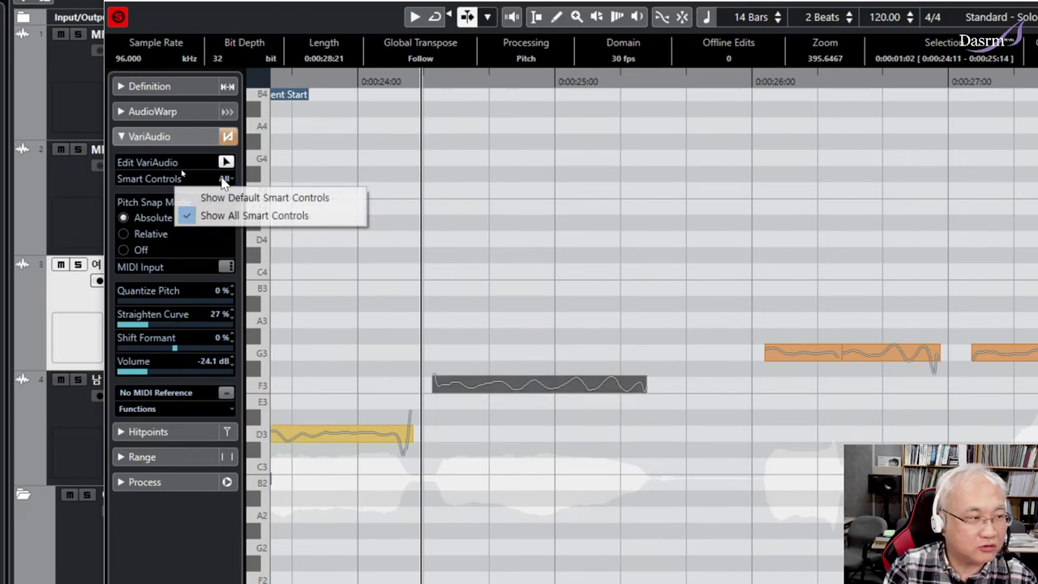
left_click(620, 329)
mouse_move(643, 392)
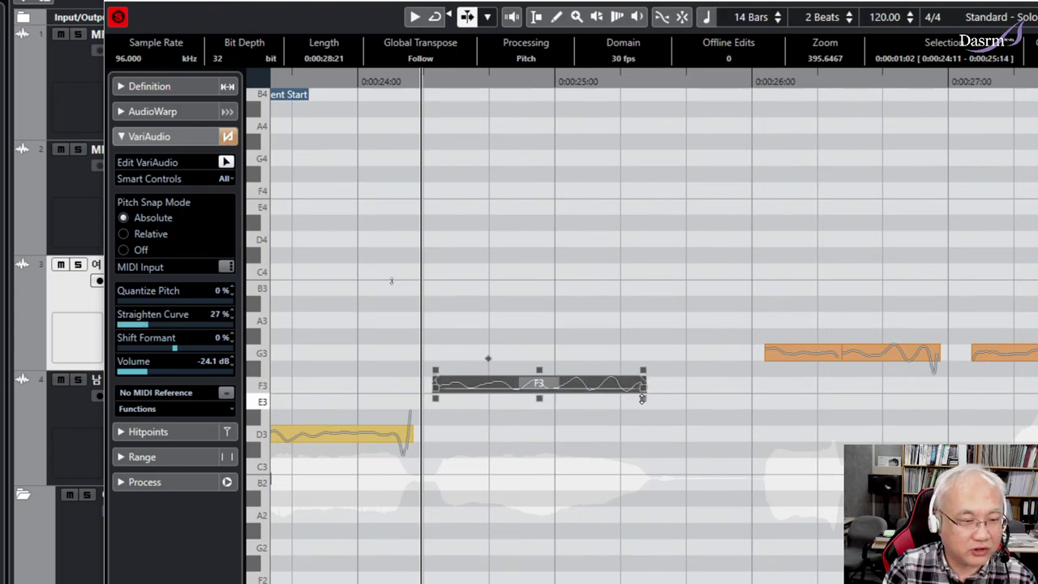
mouse_move(642, 397)
left_mouse_down()
mouse_move(646, 424)
mouse_move(643, 387)
left_mouse_up()
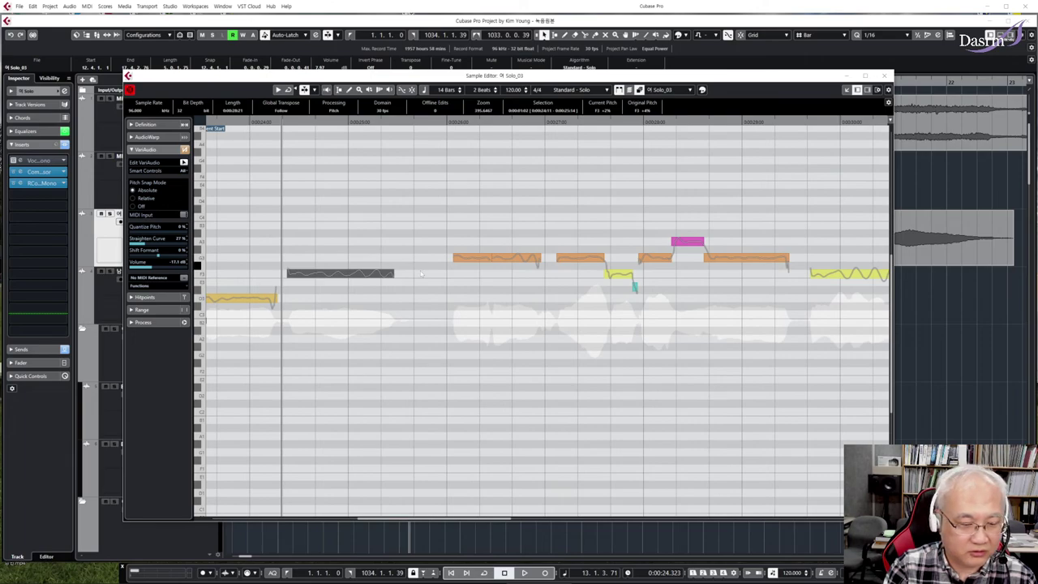
Deselect the F3 segment and close the Sample Editor to return to the project
left_click(426, 268)
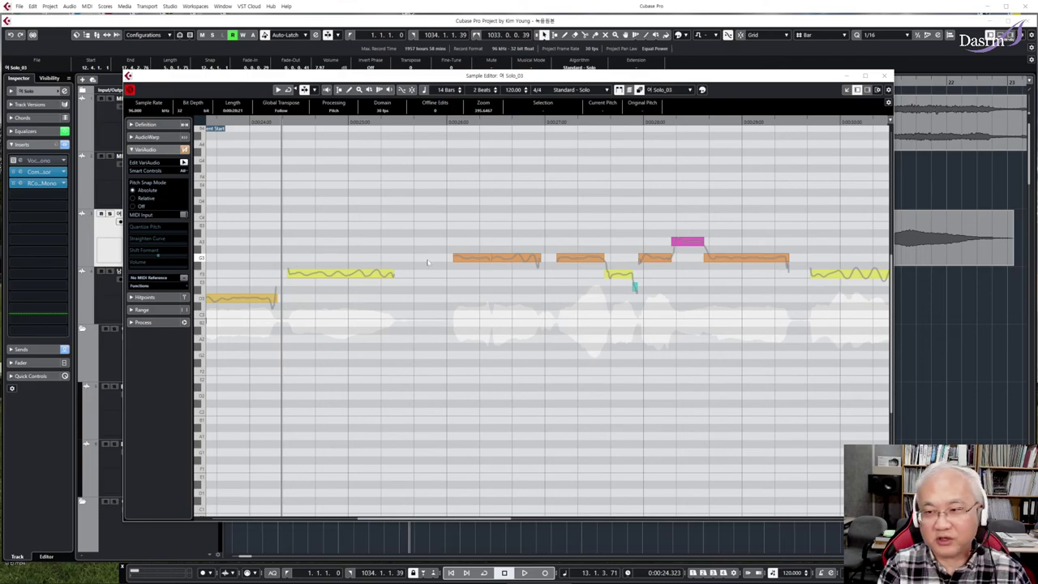
key("Return")
left_click(430, 306)
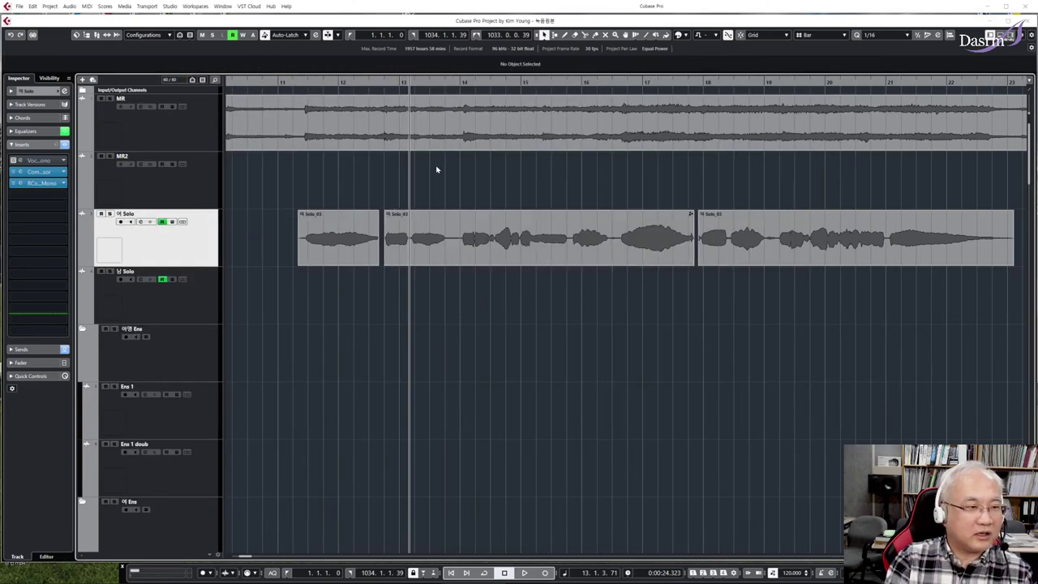